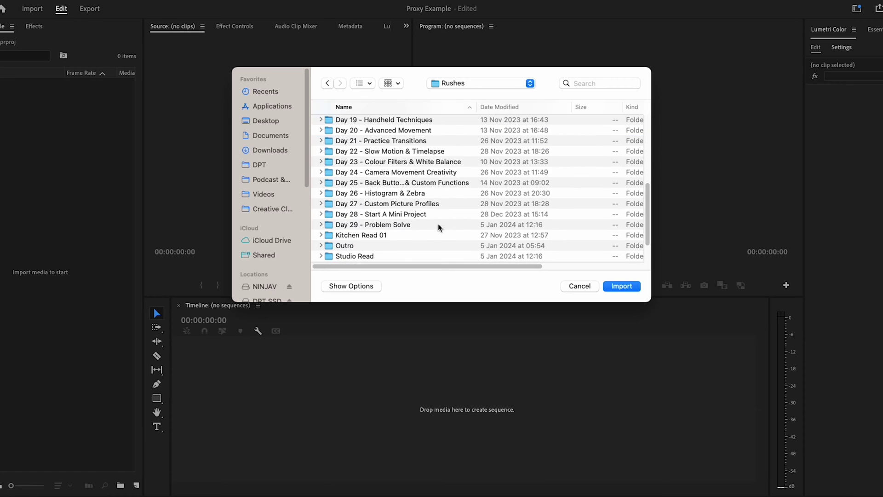
# - Import the chosen footage into the empty Proxy Example project
pyautogui.click(623, 286)
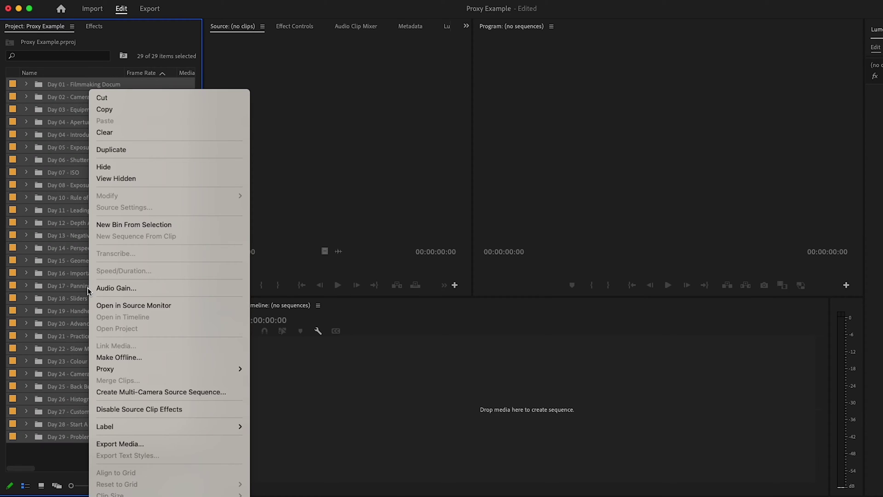
# - Import the selected Day footage folders into the project
pyautogui.moveTo(178, 368)
pyautogui.click(319, 366)
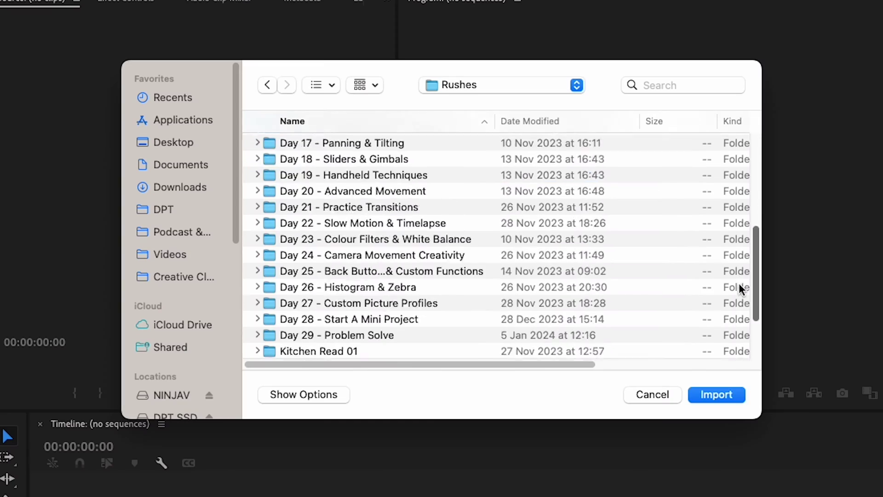
pyautogui.scroll(-1, 724, 322)
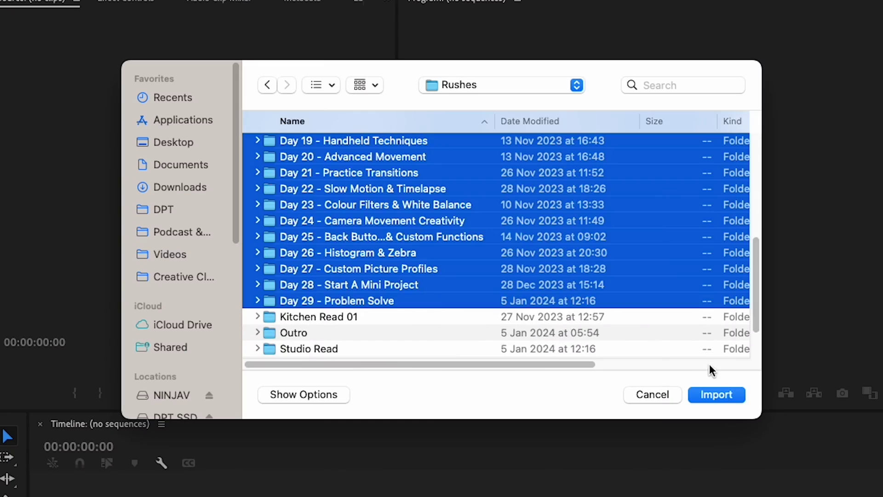
pyautogui.click(716, 394)
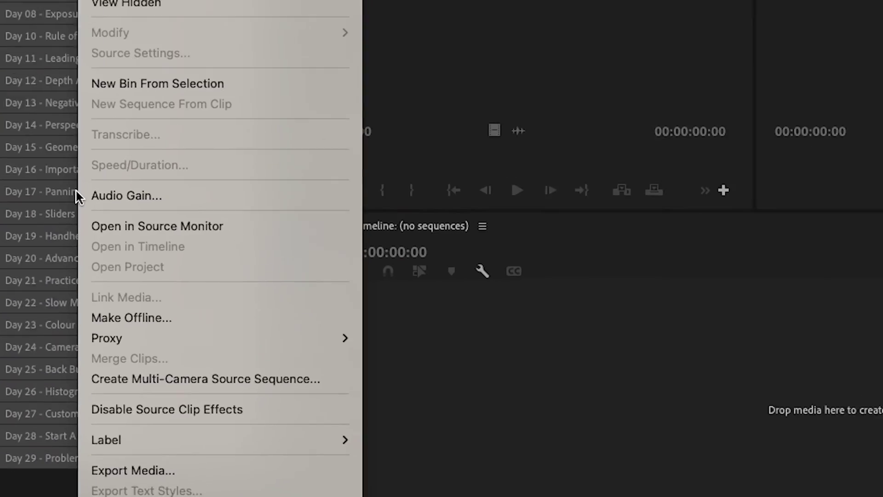
# - Start Create Proxies for all 29 bins with QuickTime format, then open the preset list
pyautogui.moveTo(230, 338)
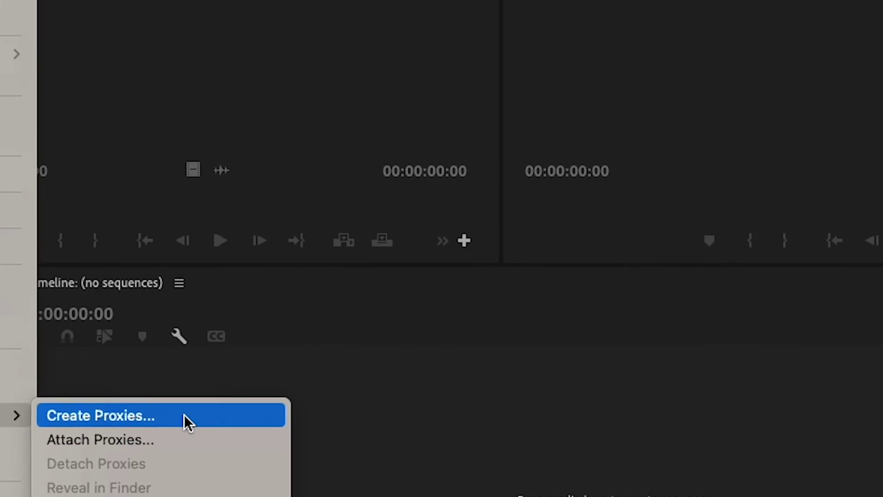
pyautogui.click(488, 344)
pyautogui.click(662, 113)
pyautogui.click(663, 113)
pyautogui.click(648, 143)
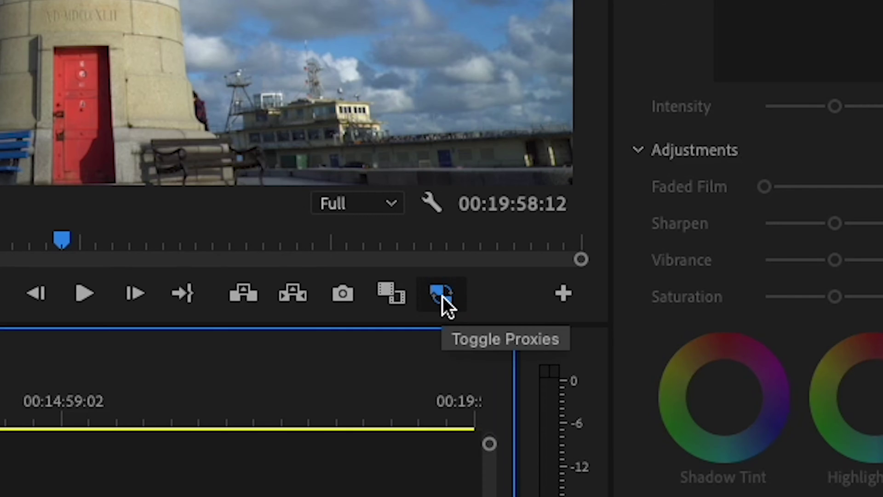
# - Add the Toggle Proxies button to the Program Monitor controls via the Button Editor
pyautogui.click(443, 296)
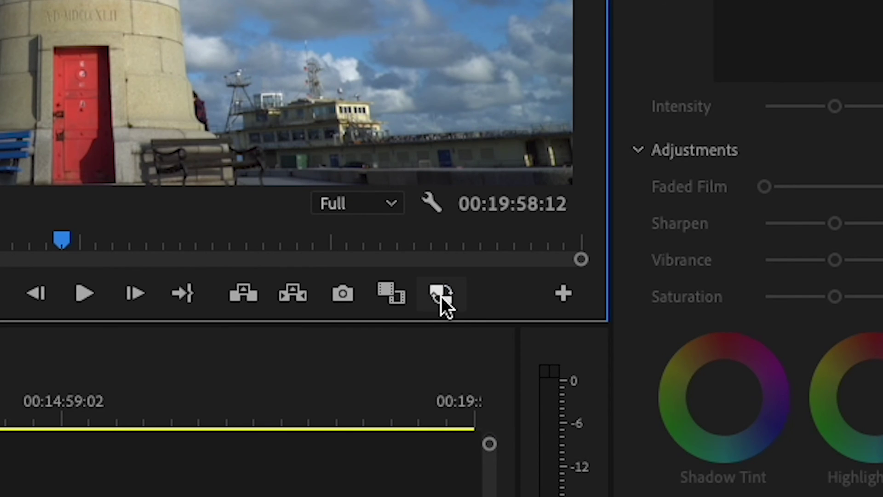
pyautogui.click(441, 296)
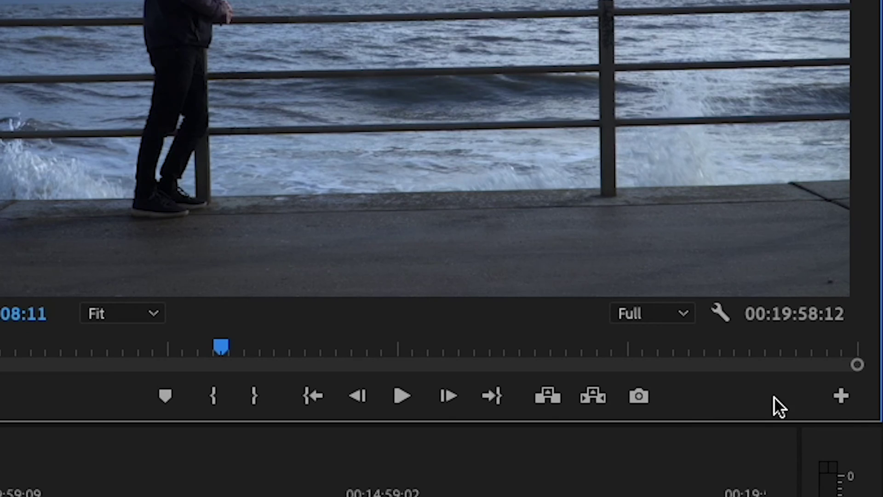
pyautogui.click(842, 395)
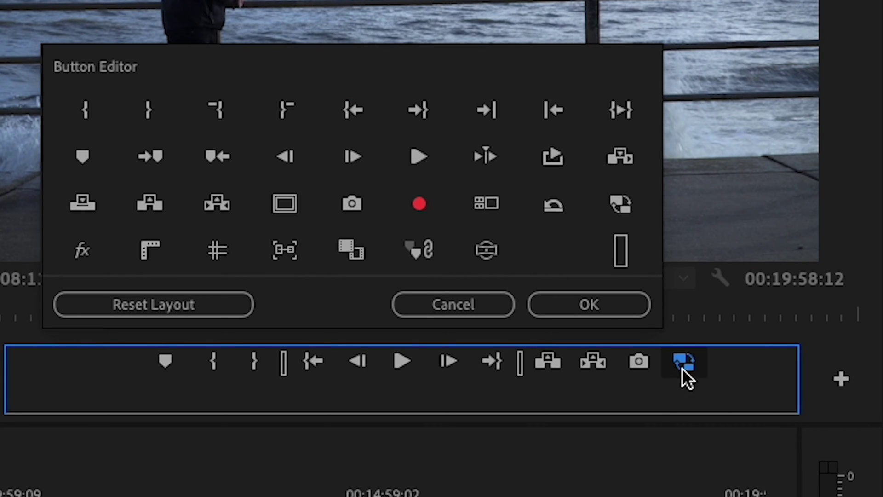
pyautogui.click(587, 305)
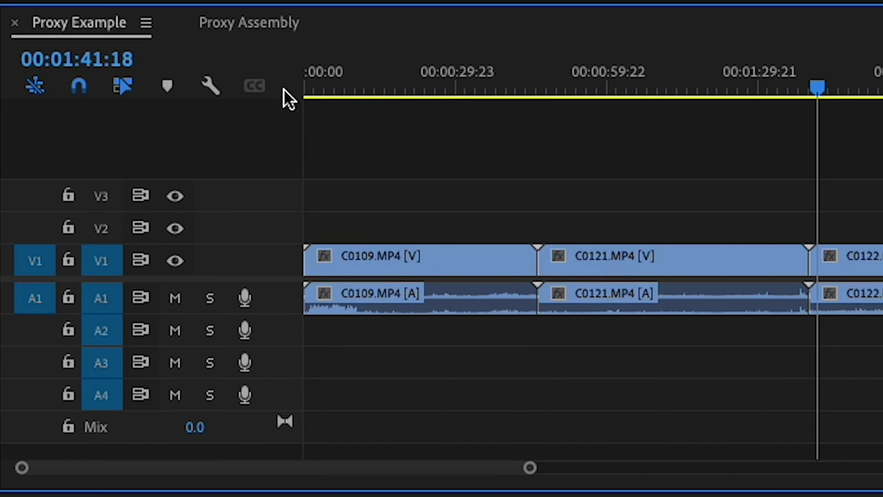
# - Show proxy badges on timeline clips and switch playback to proxies
pyautogui.click(211, 87)
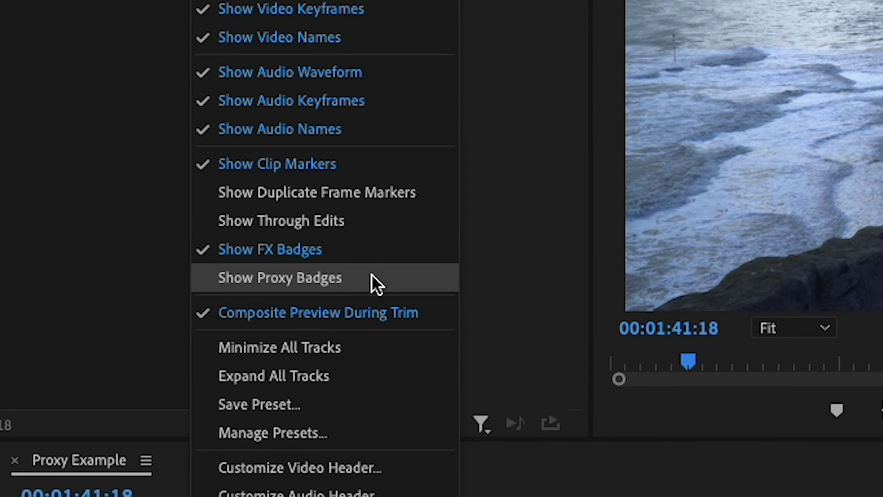
pyautogui.click(383, 277)
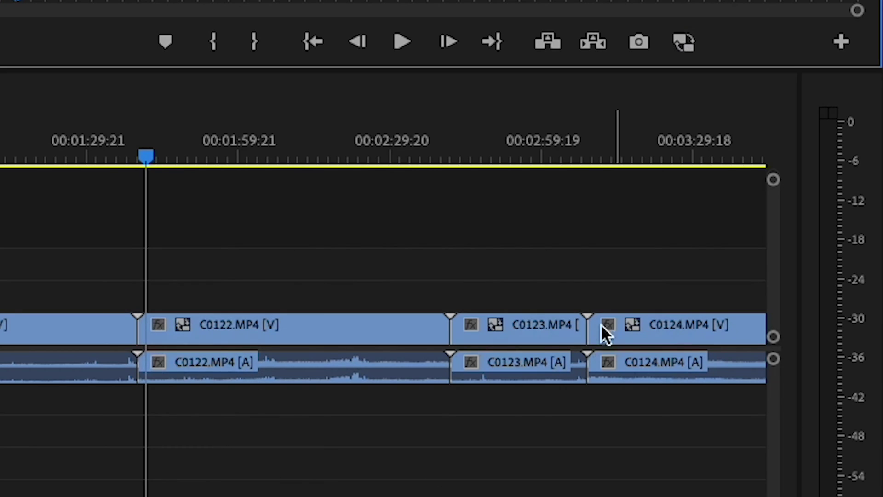
pyautogui.click(682, 41)
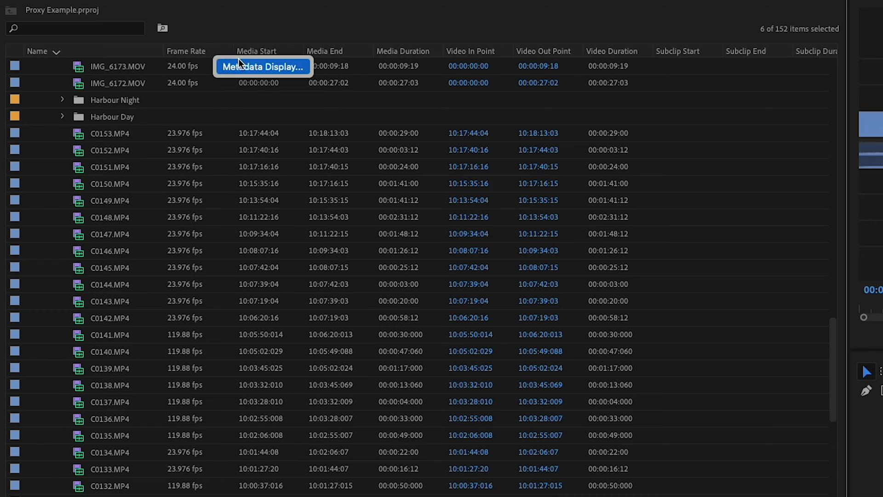
# - Add a Proxy metadata column and drag it right after Frame Rate
pyautogui.click(238, 62)
pyautogui.write('pro')
pyautogui.click(877, 215)
pyautogui.hscroll(15, 650, 285)
pyautogui.moveTo(577, 51); pyautogui.dragTo(227, 50)
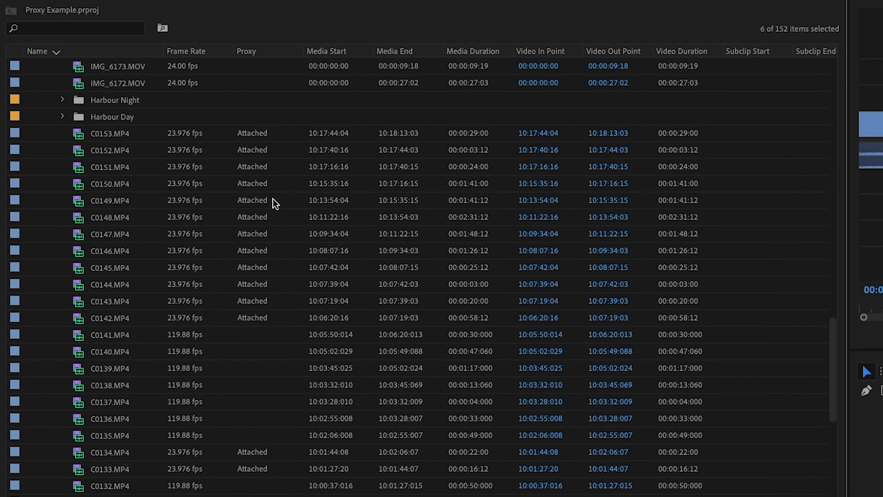
# - Tick Enable proxies in Media preferences, then render the sequence In to Out
pyautogui.click(84, 10)
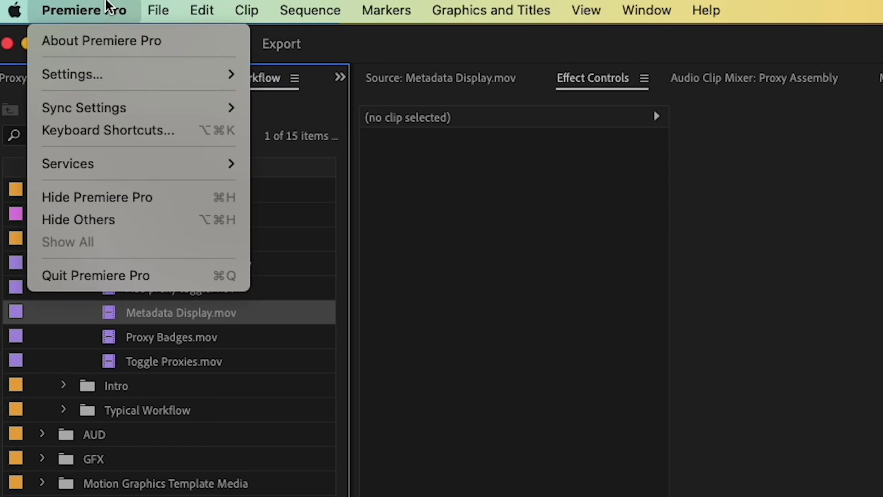
pyautogui.moveTo(127, 82)
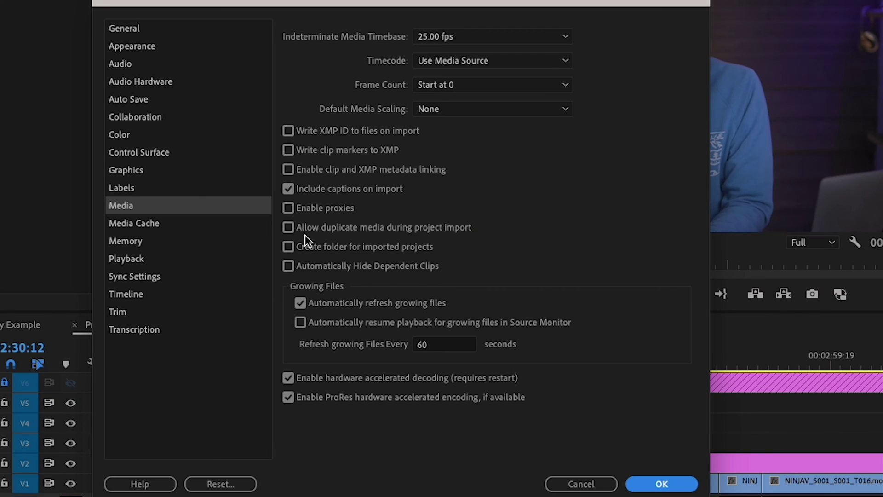
pyautogui.click(288, 208)
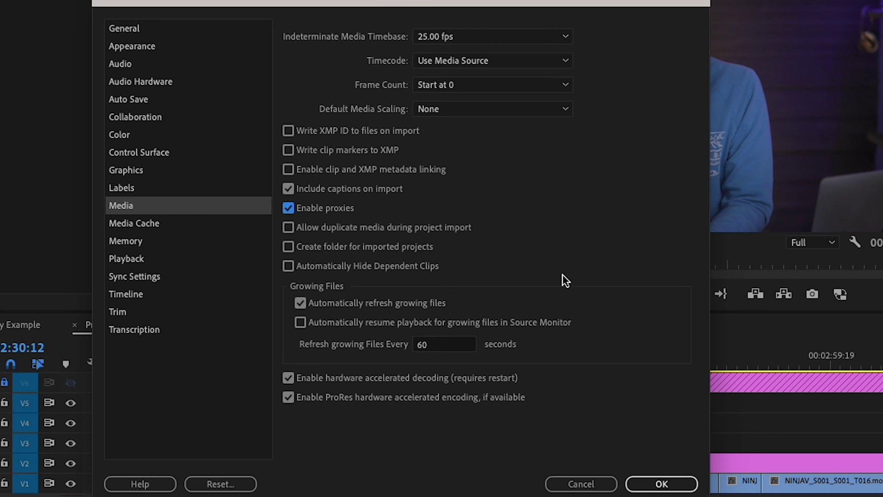
pyautogui.click(662, 484)
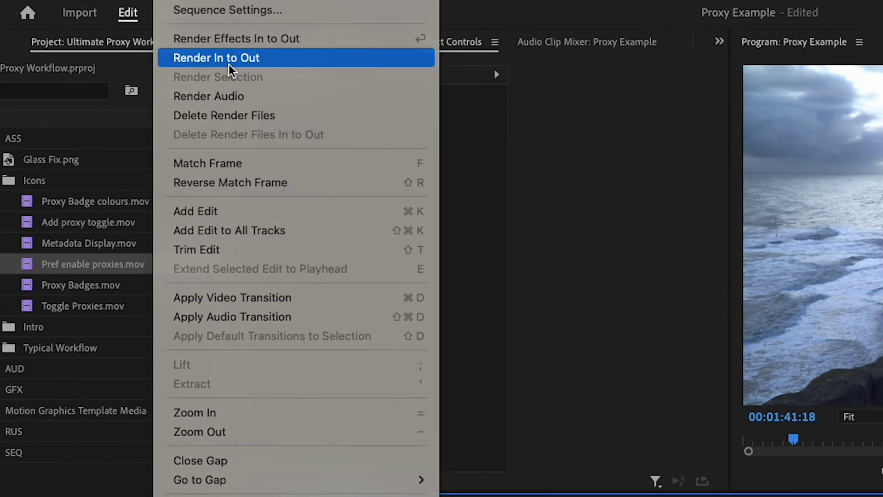
pyautogui.click(289, 85)
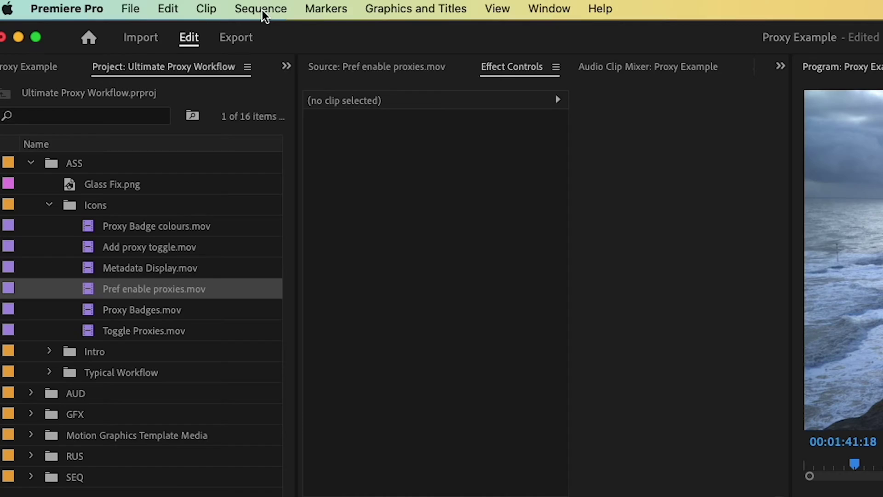
# - Set the sequence preview file format to QuickTime with the Apple ProRes 422 codec
pyautogui.click(262, 9)
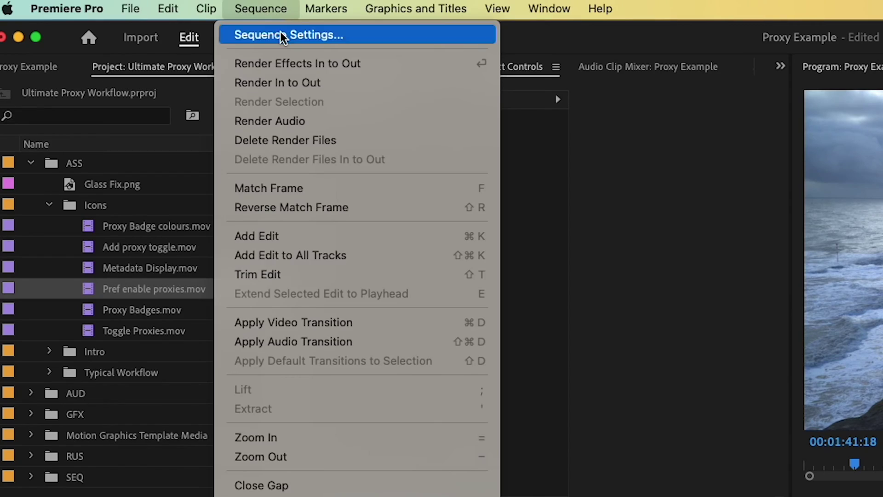
pyautogui.click(280, 32)
pyautogui.click(408, 261)
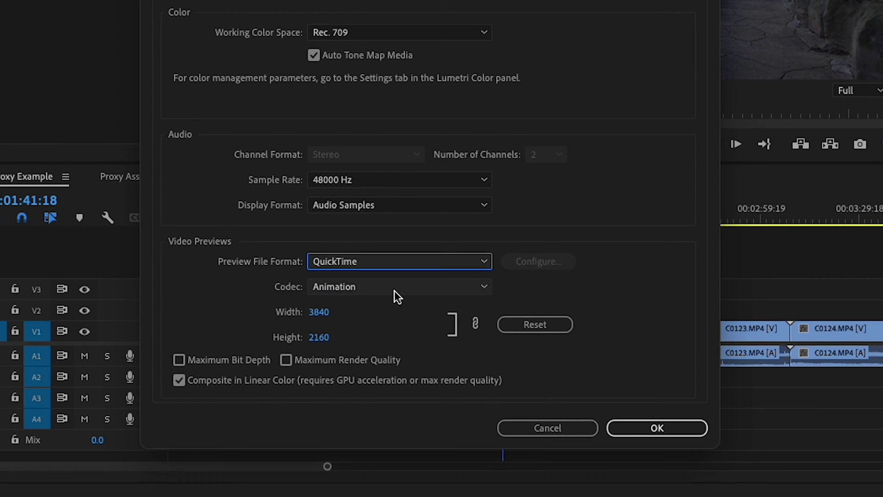
pyautogui.click(397, 292)
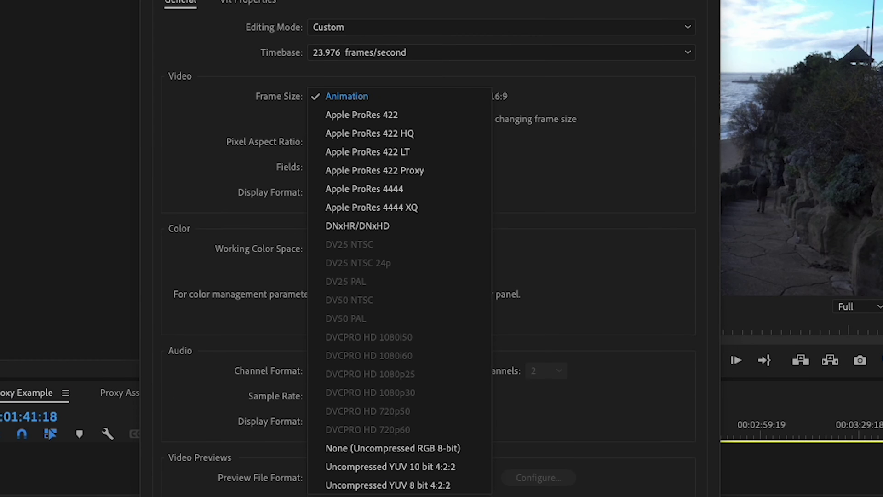
pyautogui.click(400, 116)
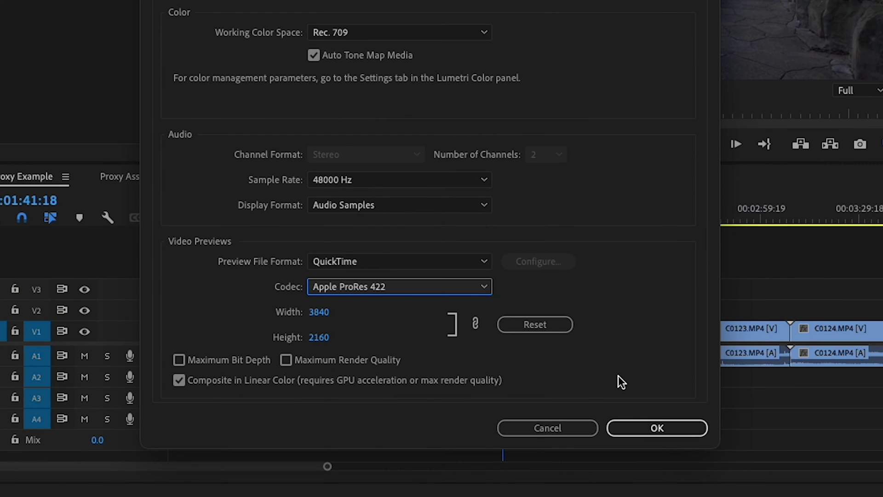
pyautogui.click(650, 428)
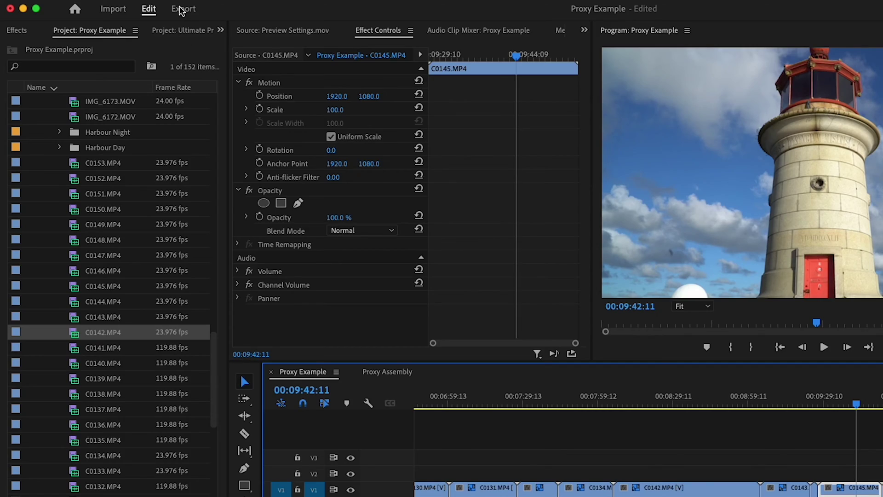
pyautogui.click(182, 9)
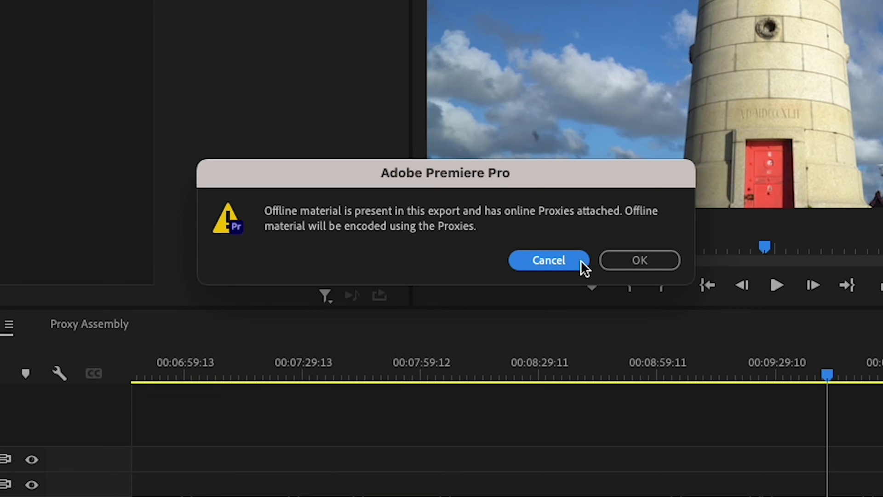
# - Accept the offline-from-proxies export warning and choose Make Offline for the clips
pyautogui.click(642, 260)
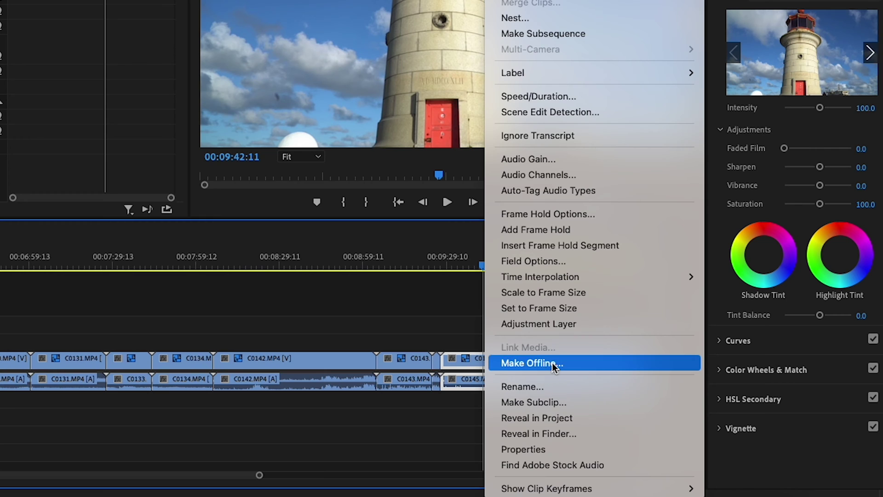
pyautogui.click(553, 363)
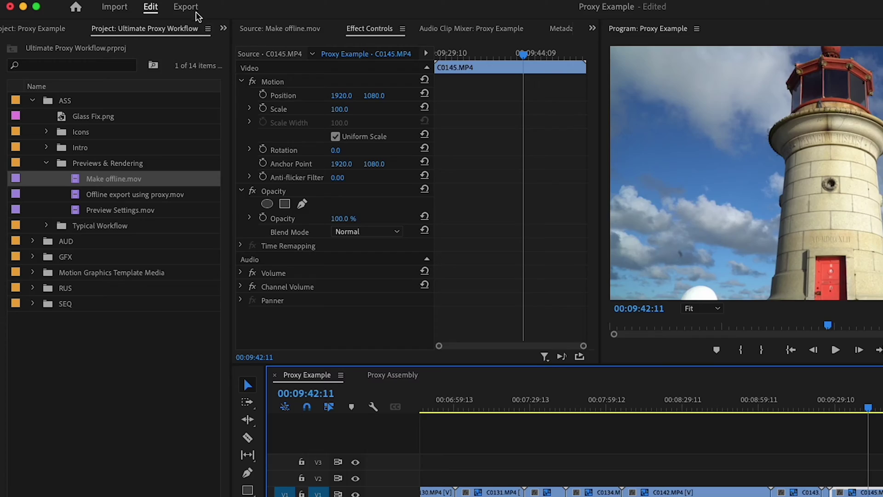
# - Export the Proxy Example sequence with Use Previews and Use Proxies ticked
pyautogui.click(189, 9)
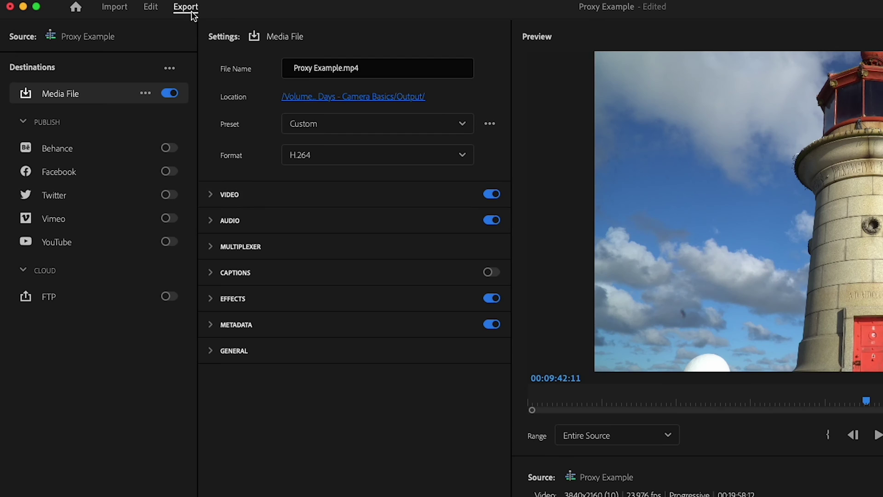
pyautogui.click(211, 354)
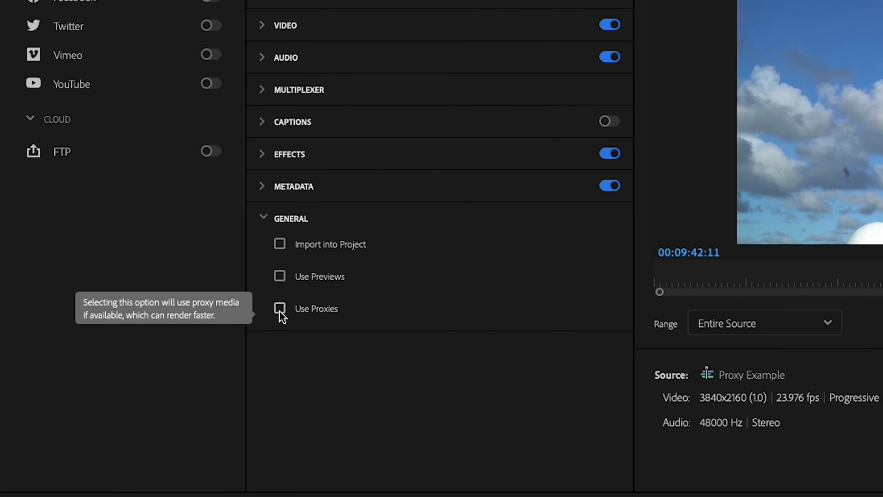
pyautogui.click(280, 309)
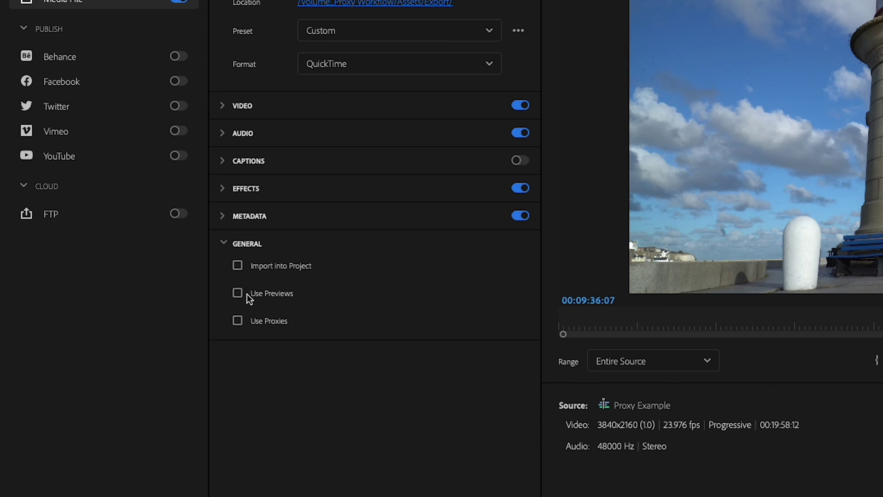
pyautogui.click(236, 293)
pyautogui.click(236, 326)
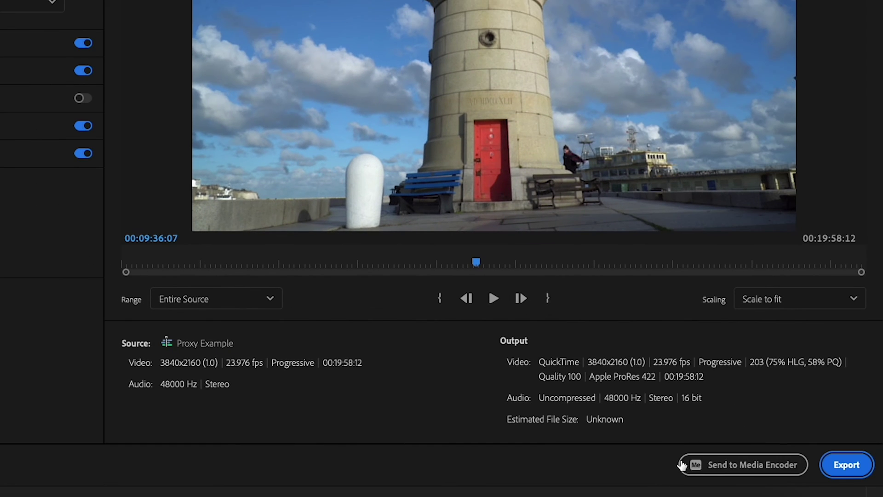
pyautogui.click(841, 468)
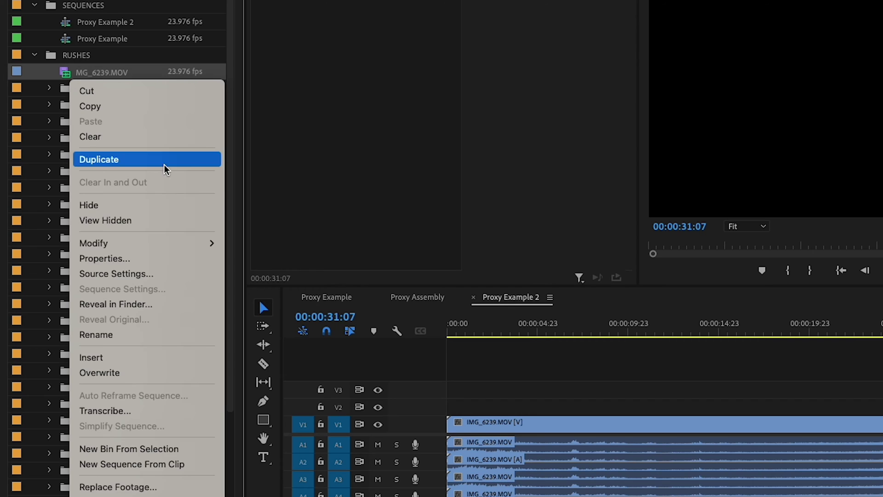
# - Try creating H.264 proxies for IMG_6239.MOV, which fails with a preset-not-supported error
pyautogui.scroll(-10, 166, 170)
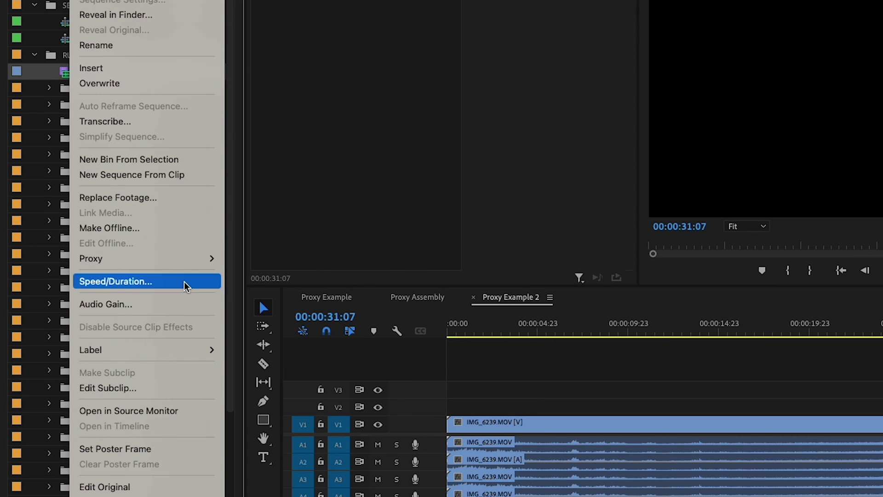
pyautogui.moveTo(196, 264)
pyautogui.click(265, 258)
pyautogui.click(395, 162)
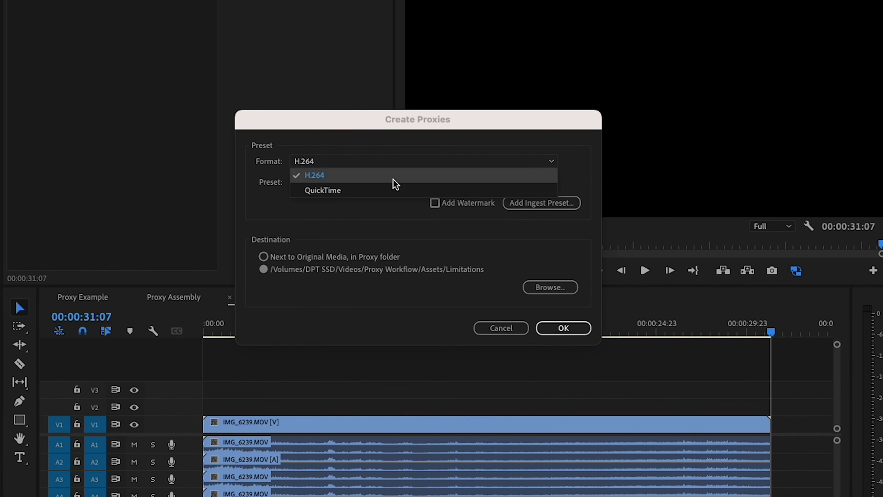
pyautogui.click(562, 327)
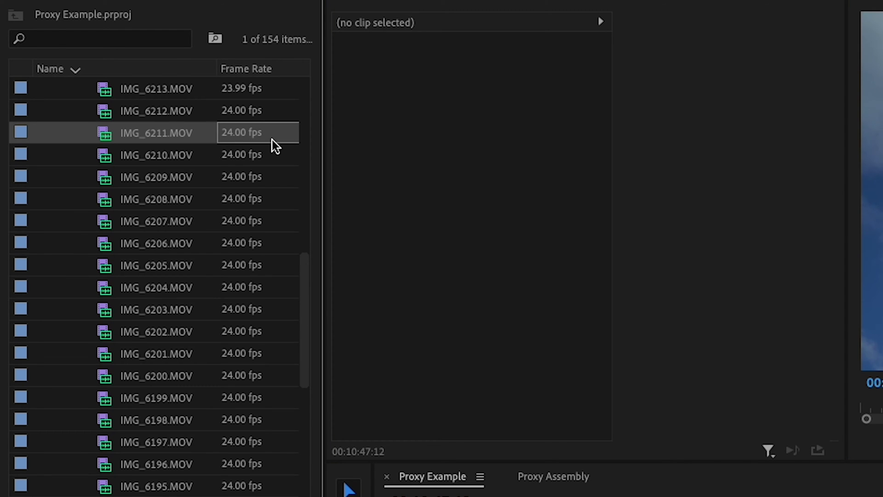
# - Check the file frame rates of IMG_6211.MOV and IMG_6209.MOV in Interpret Footage
pyautogui.rightClick(203, 136)
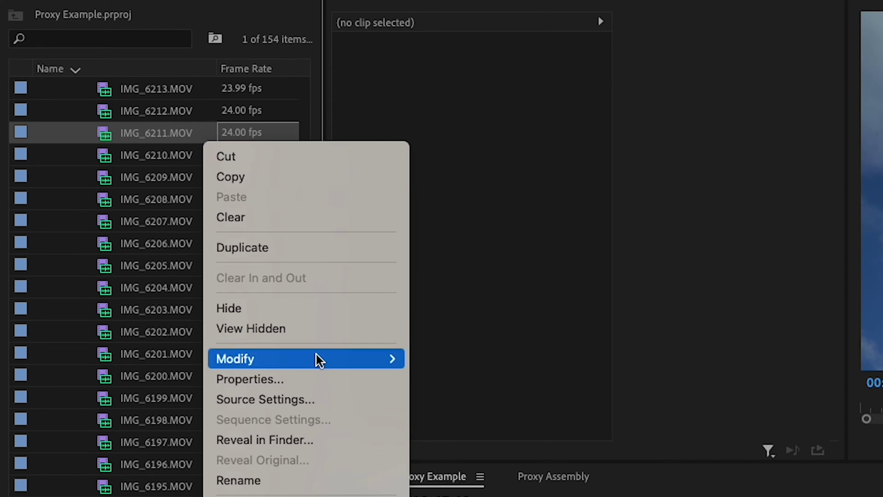
pyautogui.moveTo(342, 358)
pyautogui.click(466, 396)
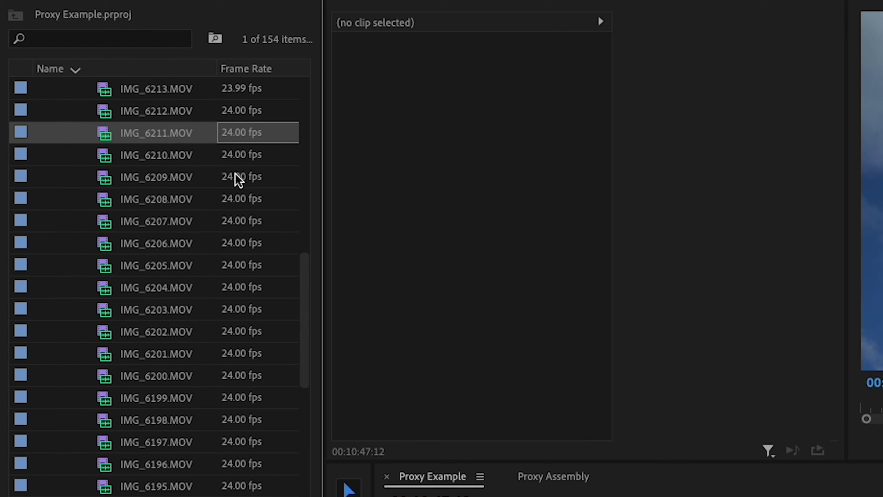
pyautogui.click(236, 179)
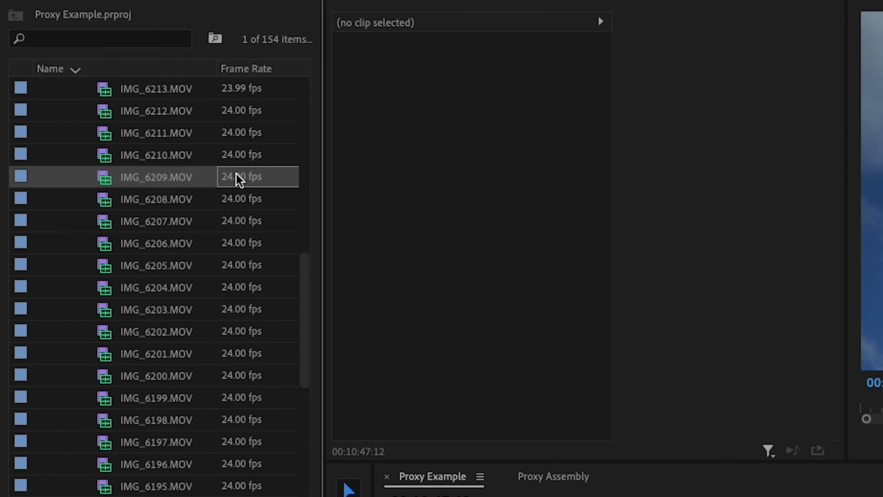
pyautogui.rightClick(250, 180)
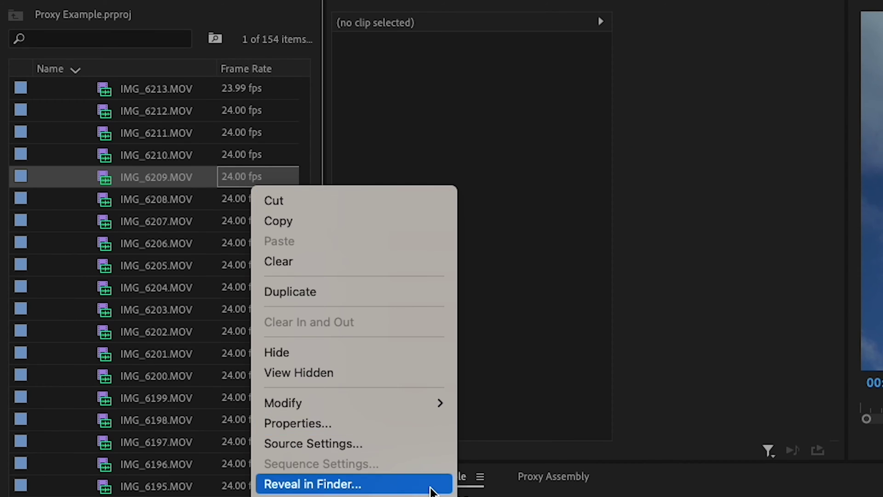
pyautogui.moveTo(440, 403)
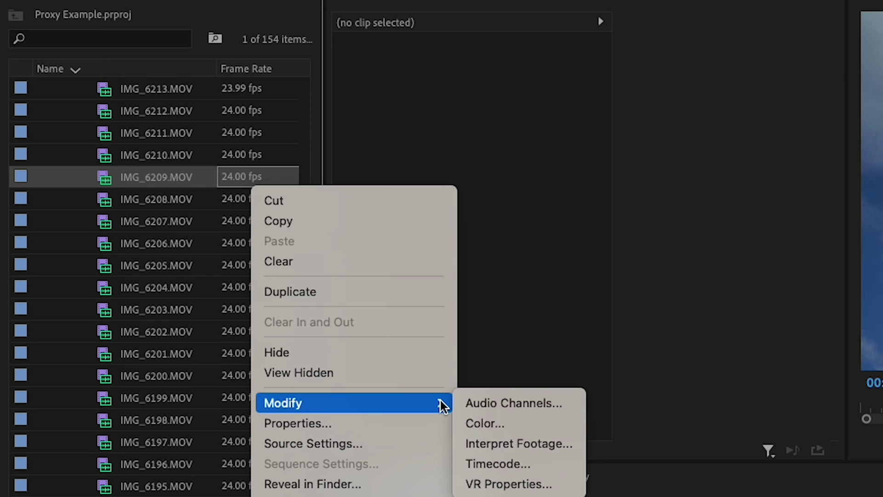
pyautogui.click(518, 443)
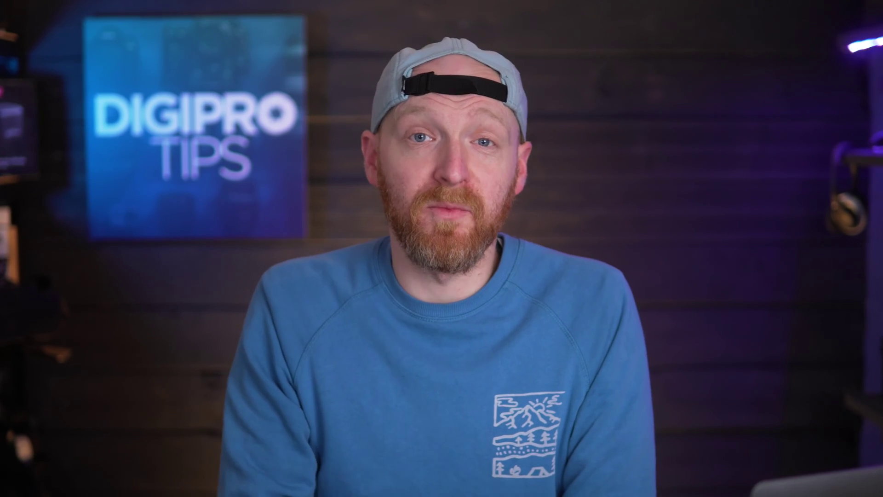
# - Queue IMG_6239.MOV in Media Encoder as QuickTime with the Apple ProRes 422 preset
pyautogui.moveTo(198, 232); pyautogui.dragTo(652, 121)
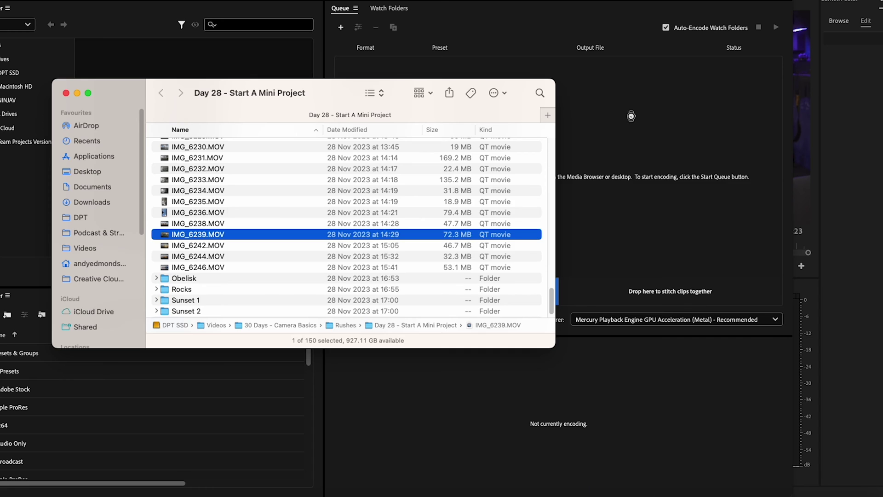
pyautogui.click(496, 83)
pyautogui.click(570, 49)
pyautogui.click(573, 361)
pyautogui.click(579, 66)
pyautogui.click(571, 211)
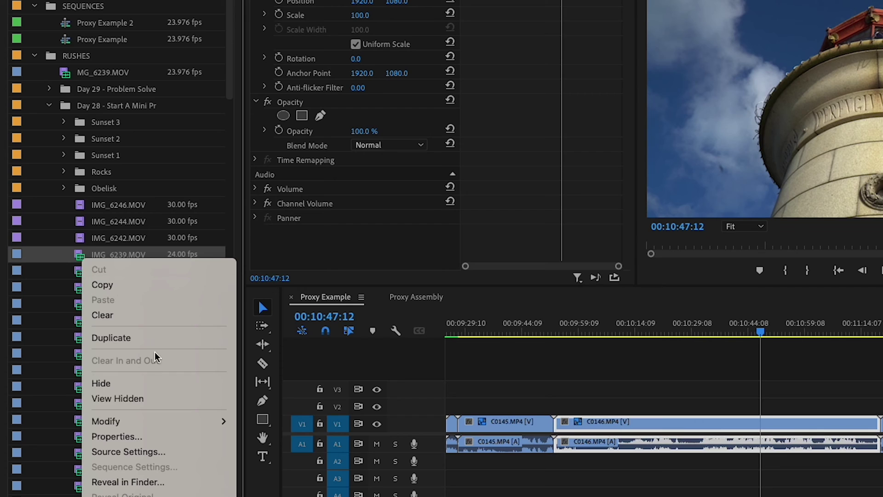
# - Interpret IMG_6239.MOV's footage at 23.976 fps
pyautogui.moveTo(170, 419)
pyautogui.click(277, 450)
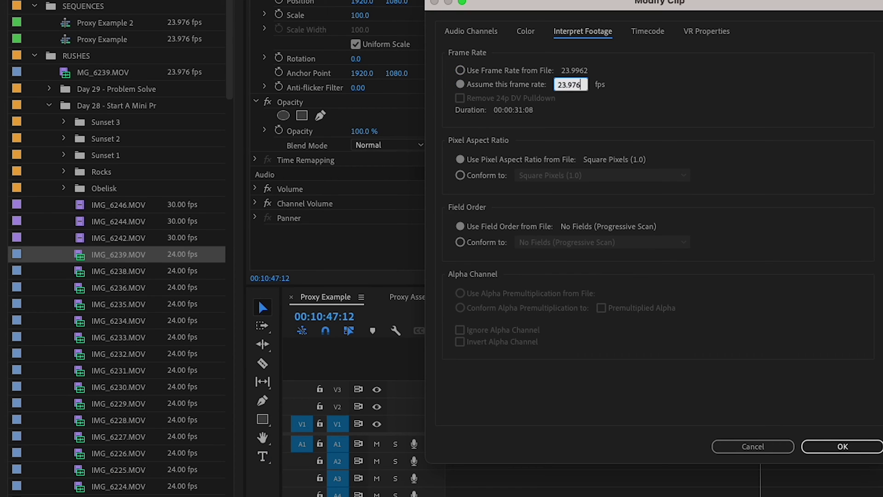
pyautogui.press('Return')
# - Create H.264 proxies for IMG_6239.MOV
pyautogui.rightClick(80, 272)
pyautogui.scroll(-10, 187, 388)
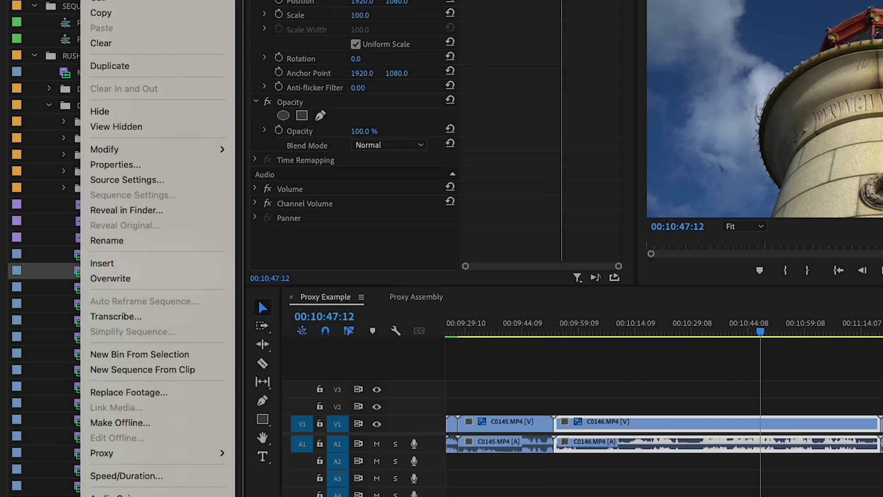
pyautogui.moveTo(211, 331)
pyautogui.click(294, 332)
pyautogui.click(671, 162)
pyautogui.click(626, 177)
pyautogui.click(820, 330)
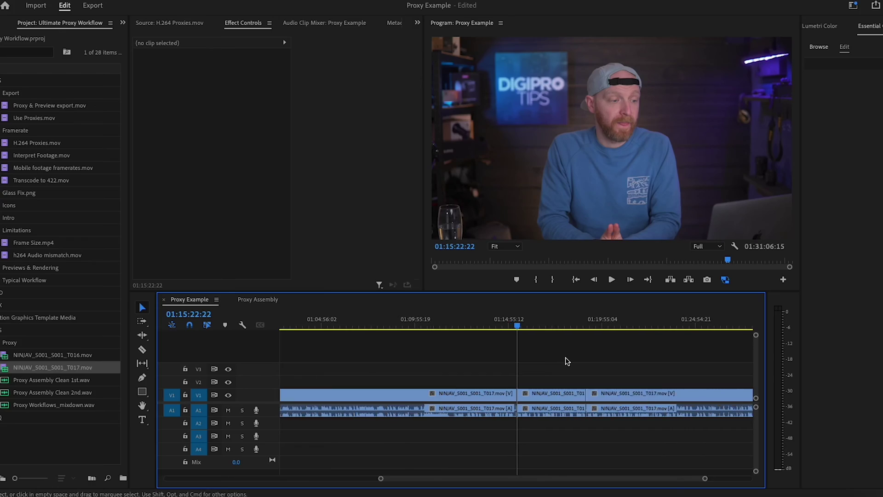
# - Render and Replace the middle NINJAV clip on the timeline
pyautogui.press('=')
pyautogui.click(565, 395)
pyautogui.rightClick(565, 395)
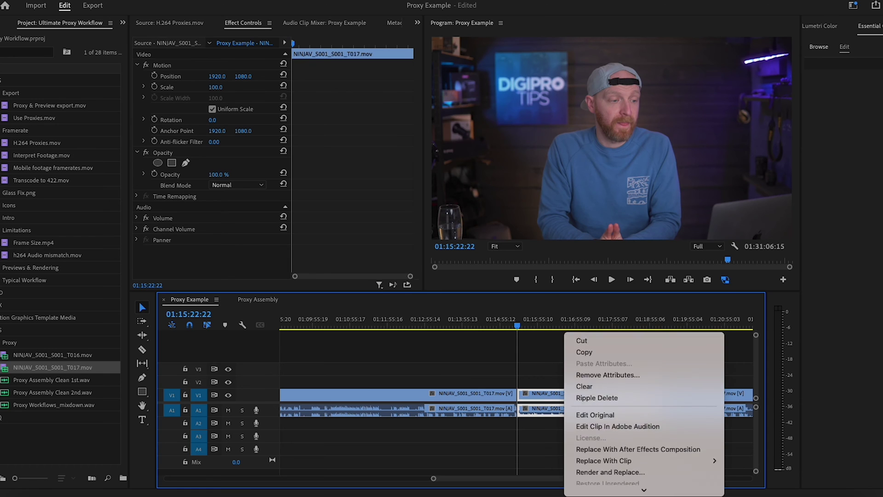
pyautogui.click(614, 357)
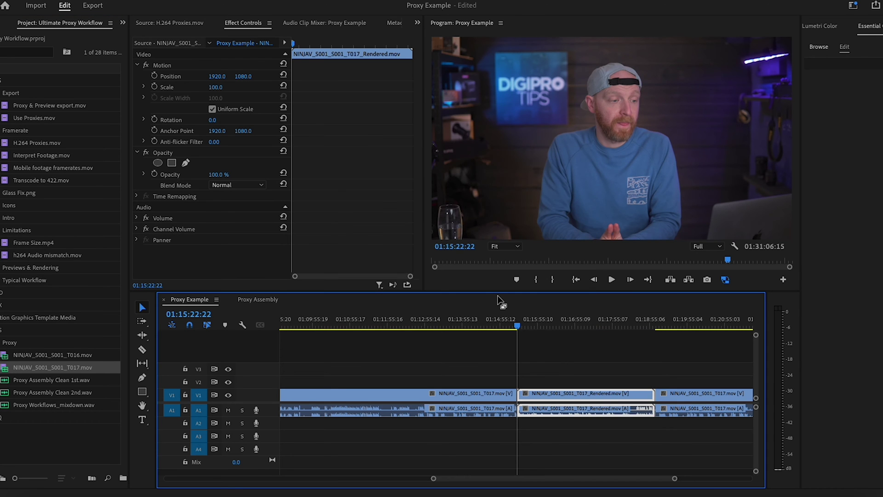
# - Start Create Proxies for the rendered clip from the Project panel
pyautogui.rightClick(555, 397)
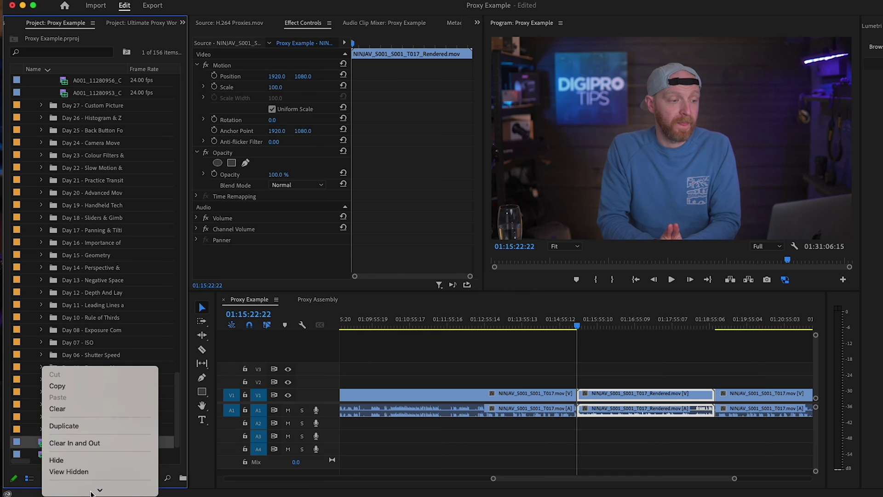
pyautogui.moveTo(60, 339)
pyautogui.click(193, 339)
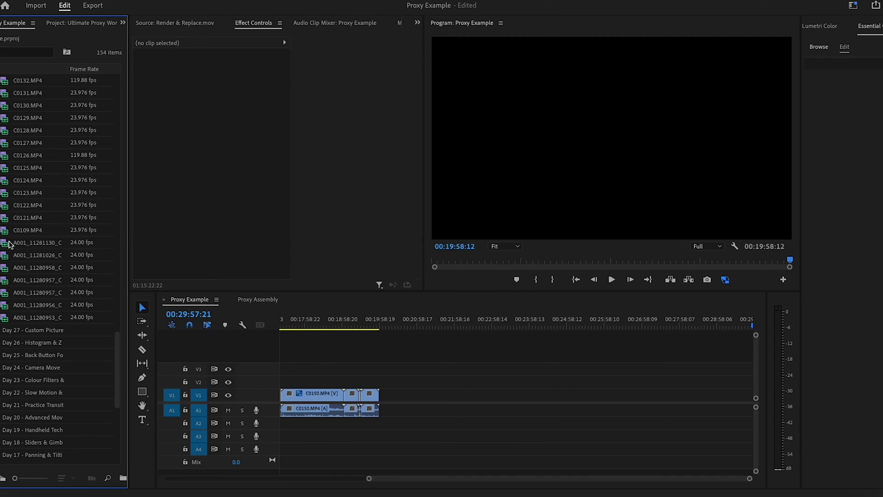
pyautogui.click(21, 243)
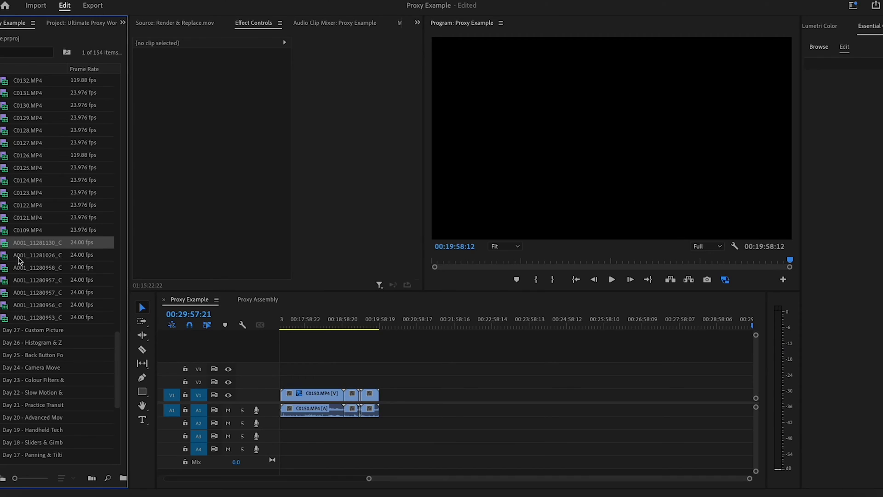
# - Select all seven A001 clips and bring up Create Proxies for them
pyautogui.keyDown('shift'); pyautogui.click(18, 312); pyautogui.keyUp('shift')
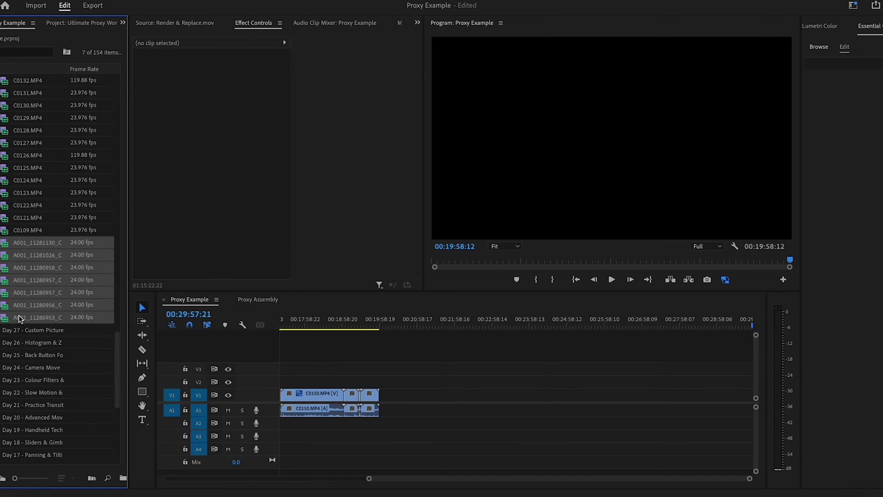
pyautogui.rightClick(18, 250)
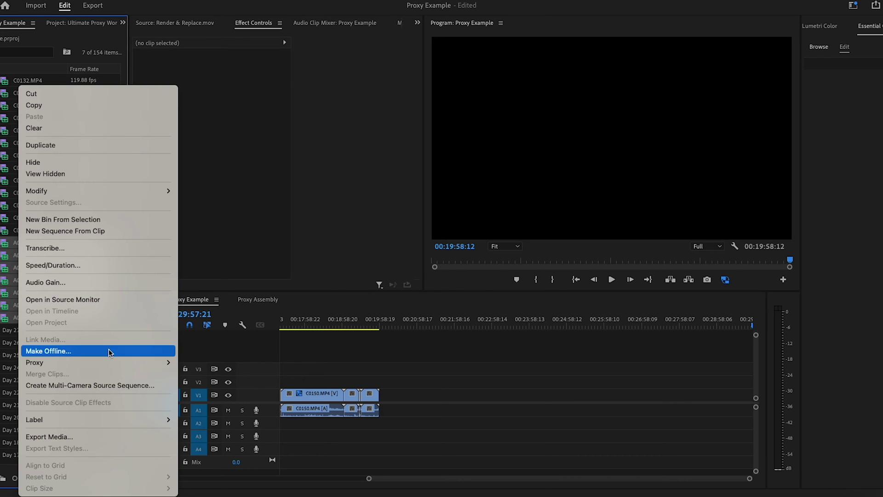
pyautogui.moveTo(112, 363)
pyautogui.click(200, 363)
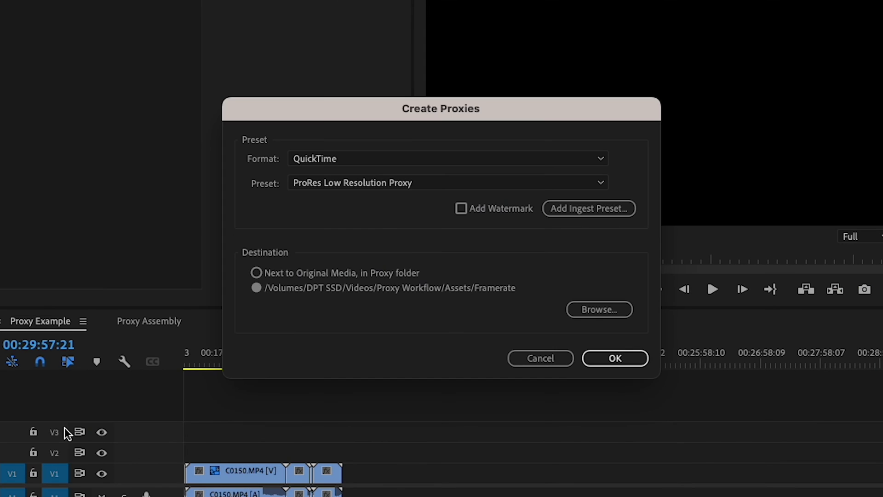
# - Set QuickTime, ProRes Low Resolution Proxy and Add Watermark, then browse for a destination folder
pyautogui.click(374, 160)
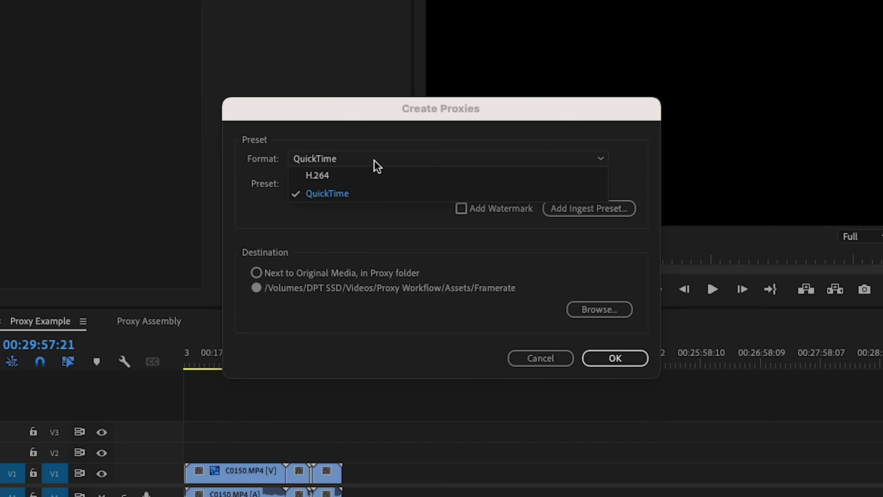
pyautogui.click(376, 198)
pyautogui.click(419, 183)
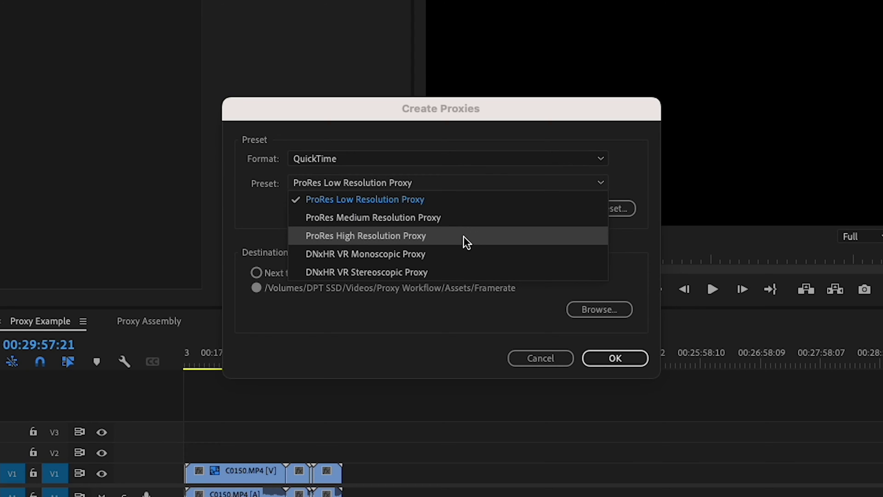
pyautogui.click(461, 202)
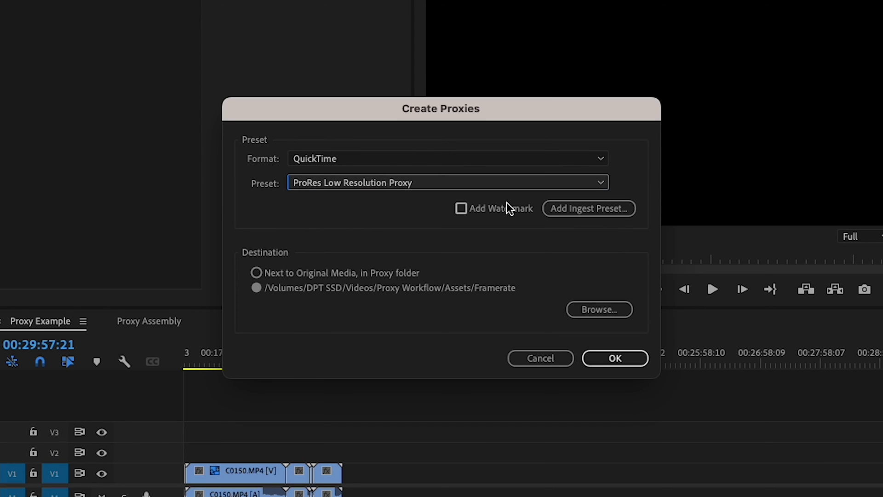
pyautogui.click(461, 209)
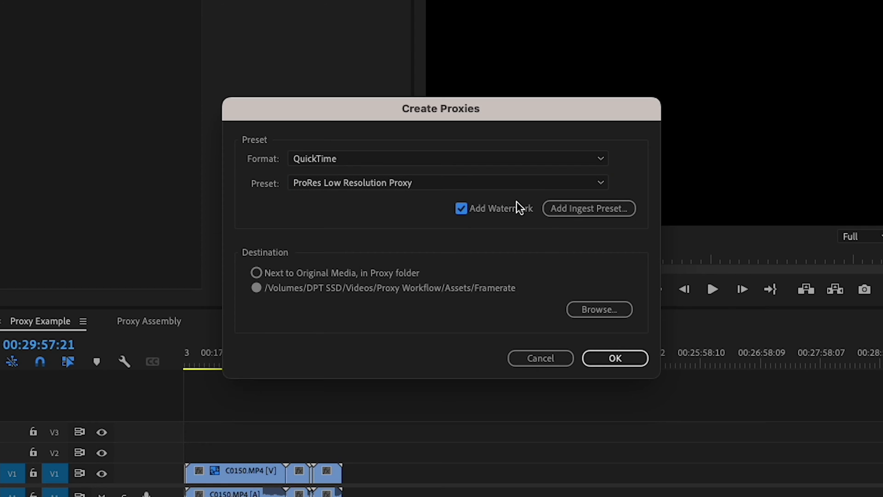
pyautogui.click(600, 309)
pyautogui.click(668, 176)
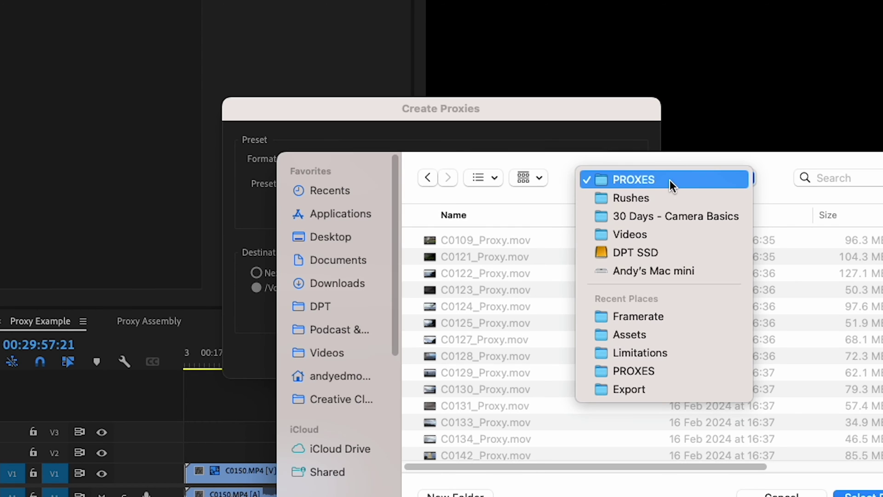
# - Create a PROXIES folder inside Rushes as the proxy destination and start creating proxies
pyautogui.click(662, 198)
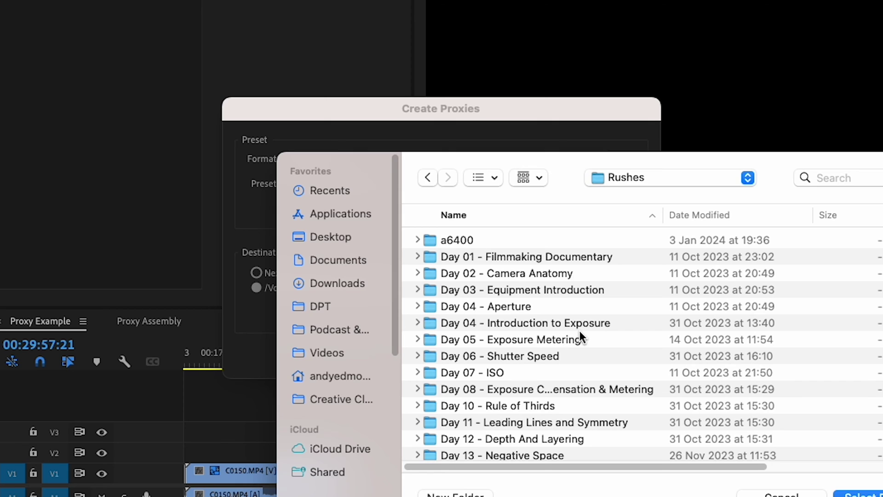
pyautogui.press('super+shift+n')
pyautogui.write('PROXIES')
pyautogui.press('Return')
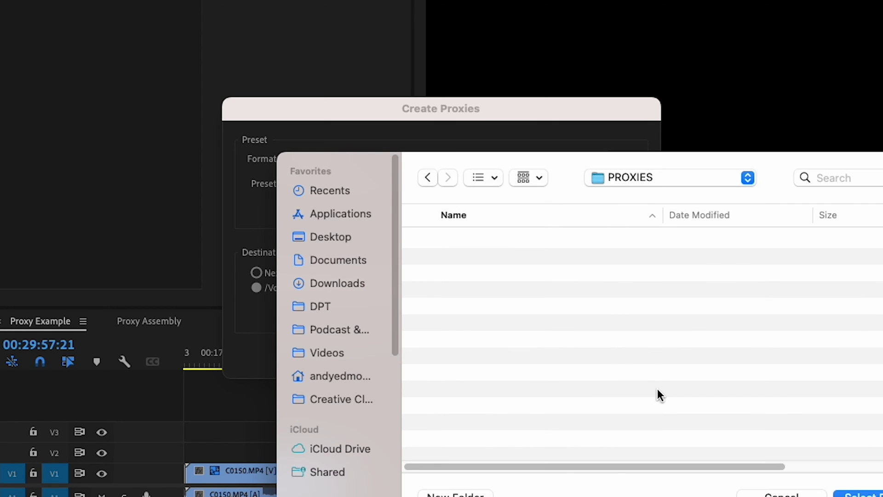
pyautogui.click(851, 490)
pyautogui.click(614, 358)
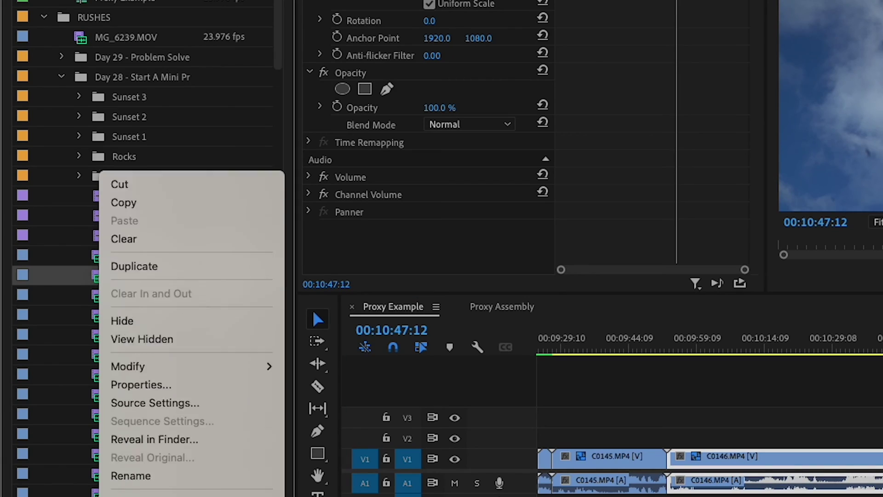
# - Queue H.264 proxy jobs for the IMG clips and view them in Media Encoder
pyautogui.scroll(-3, 236, 384)
pyautogui.moveTo(253, 355)
pyautogui.click(322, 347)
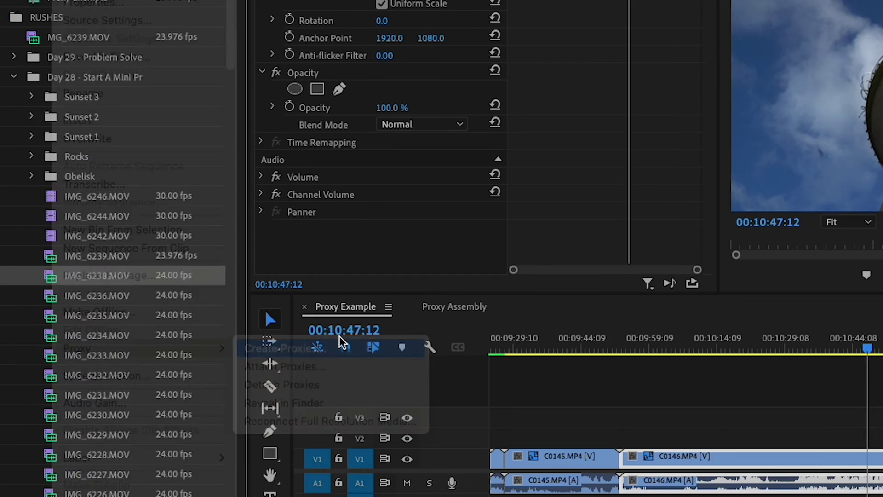
pyautogui.click(412, 150)
pyautogui.click(382, 159)
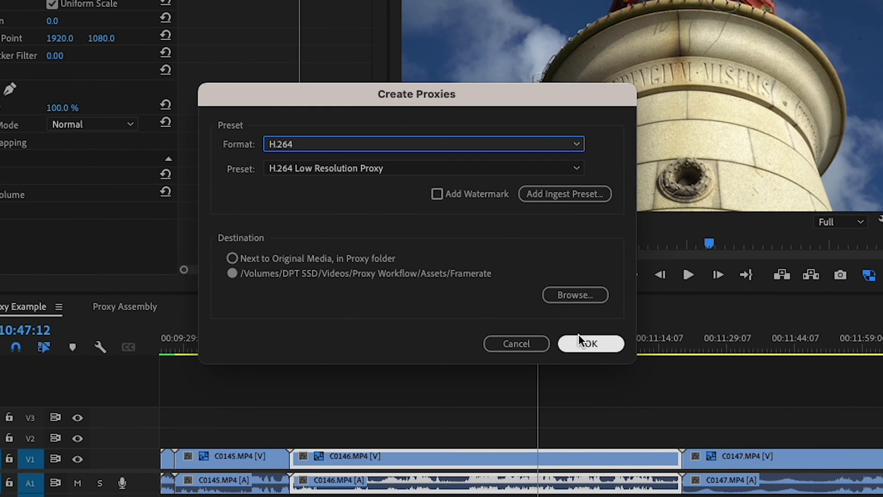
pyautogui.click(607, 346)
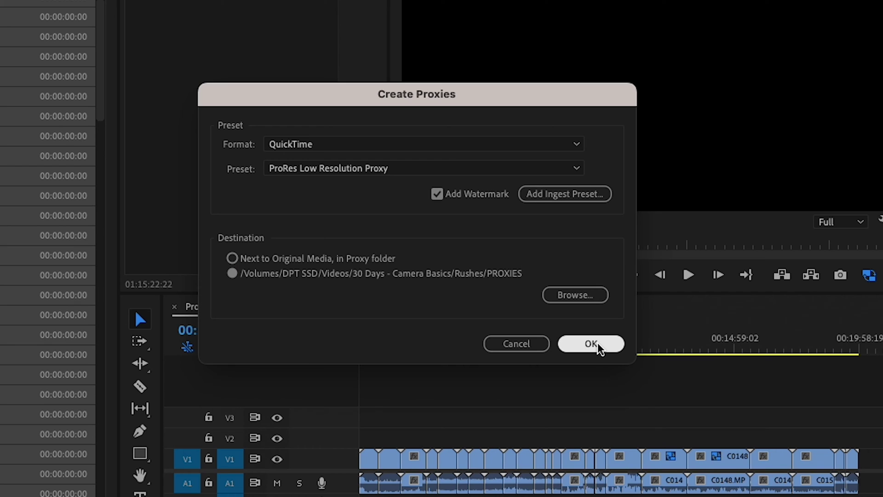
pyautogui.click(599, 348)
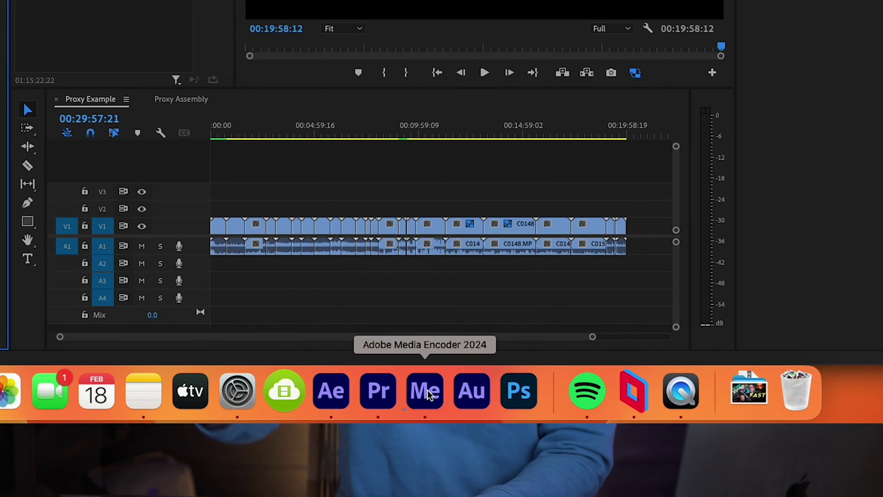
pyautogui.click(427, 390)
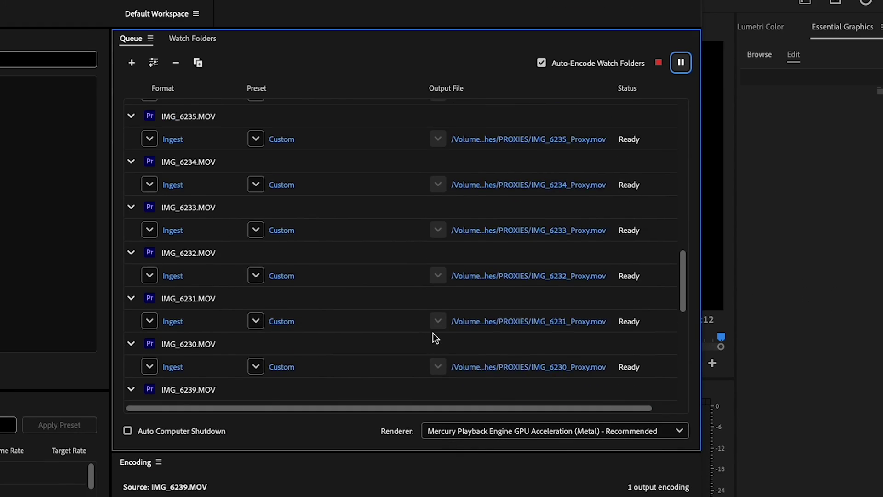
# - Pause the IMG proxy jobs with the Queue panel's Pause button
pyautogui.click(680, 70)
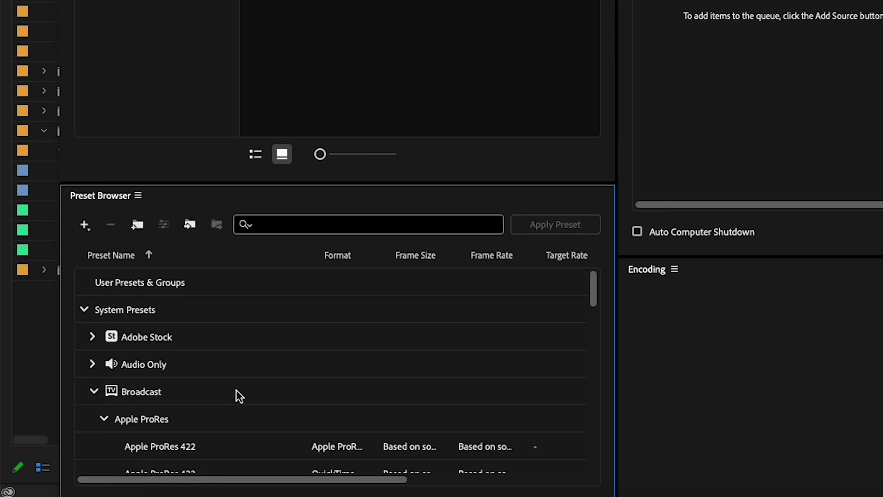
pyautogui.scroll(-10, 239, 391)
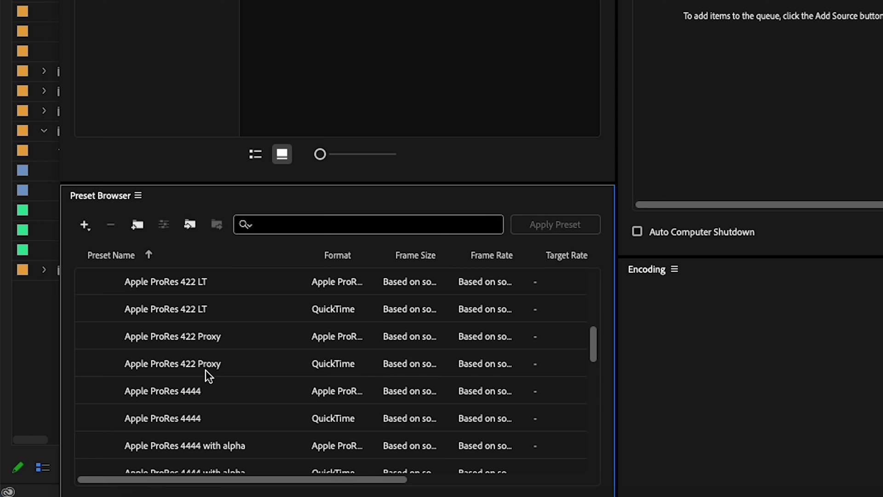
# - Save a renamed copy of Apple ProRes 422 Proxy with a custom 960×540 frame size
pyautogui.rightClick(161, 364)
pyautogui.click(236, 156)
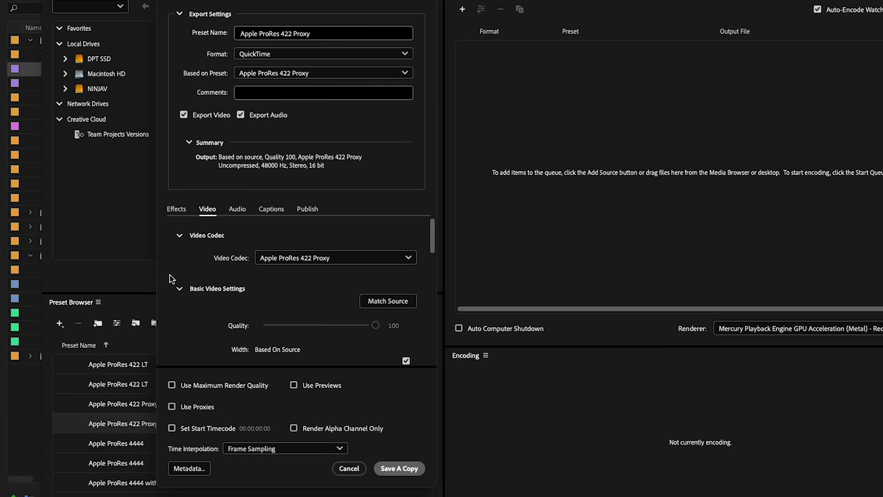
pyautogui.click(241, 35)
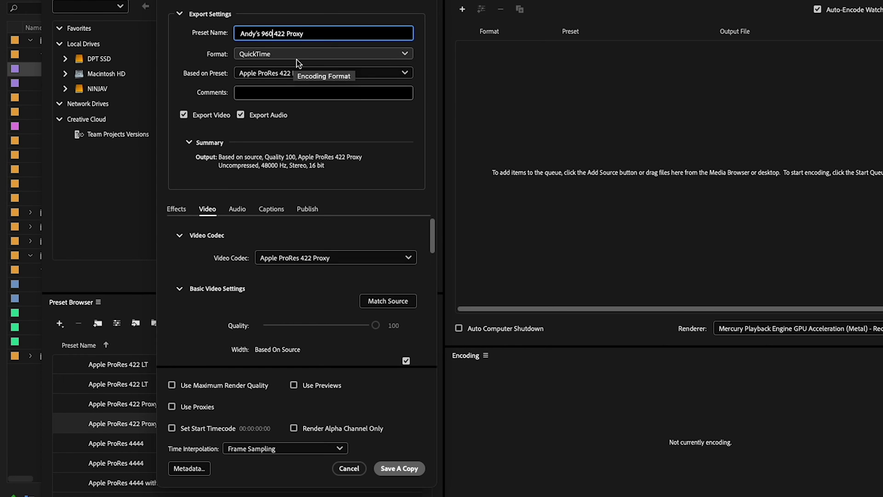
pyautogui.scroll(-5, 423, 249)
pyautogui.click(405, 253)
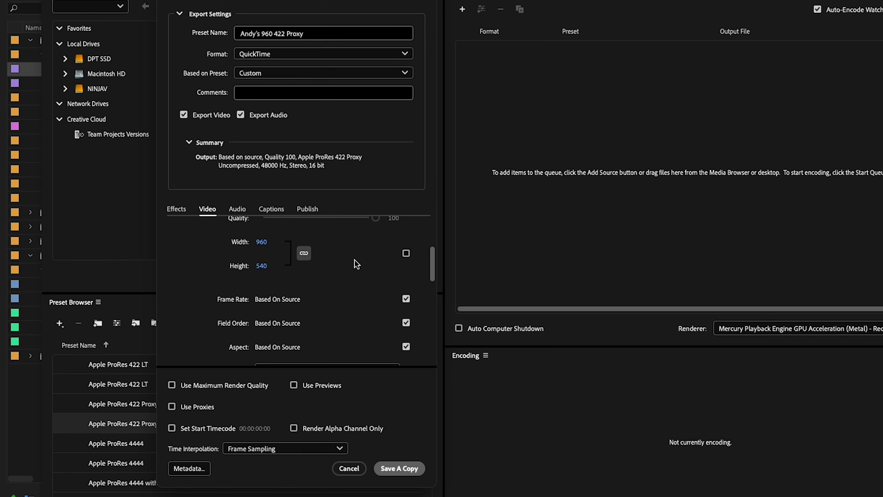
pyautogui.scroll(-5, 422, 283)
pyautogui.scroll(3, 421, 283)
pyautogui.scroll(-4, 421, 283)
pyautogui.scroll(-5, 422, 283)
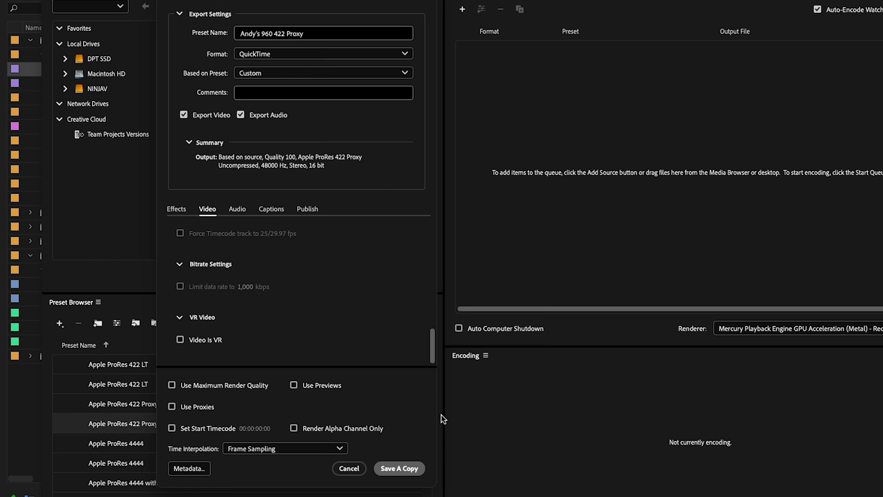
pyautogui.click(399, 468)
pyautogui.click(349, 468)
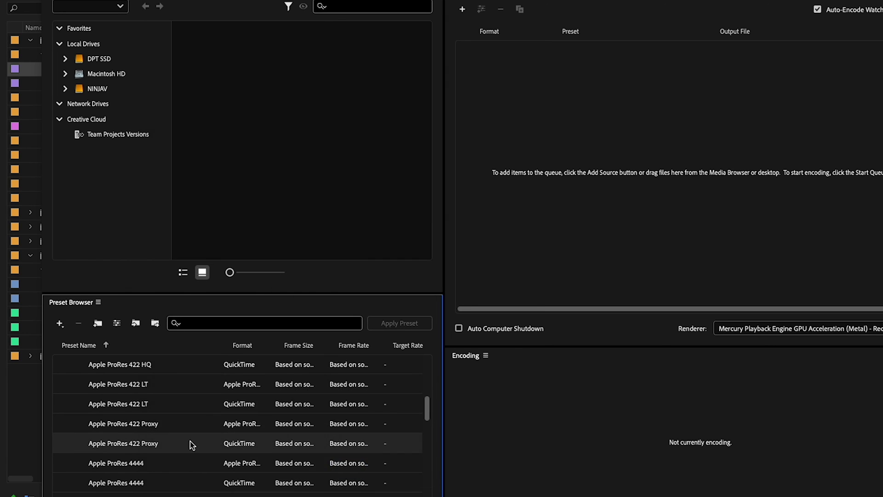
# - Create a new ingest preset and give it a custom 960 Ingest name
pyautogui.click(115, 391)
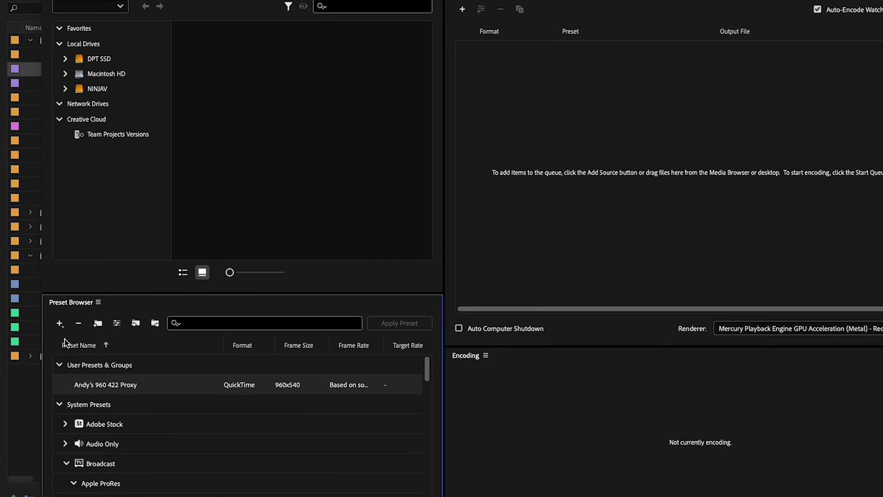
pyautogui.click(59, 324)
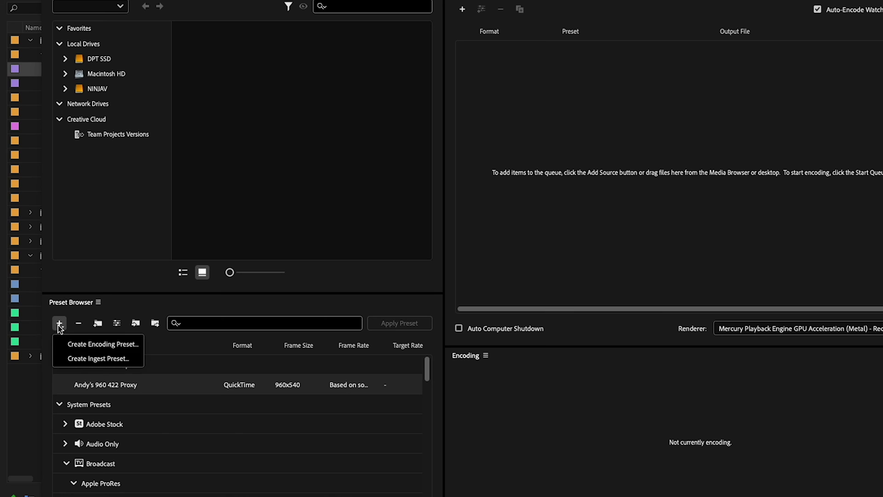
pyautogui.click(79, 359)
pyautogui.click(284, 37)
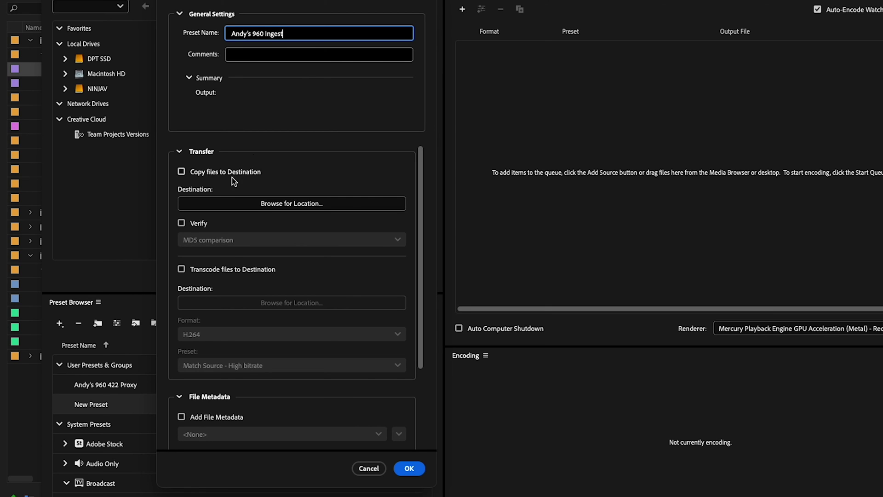
# - Make the ingest preset transcode to the PROXIES folder as QuickTime, and save it
pyautogui.click(181, 270)
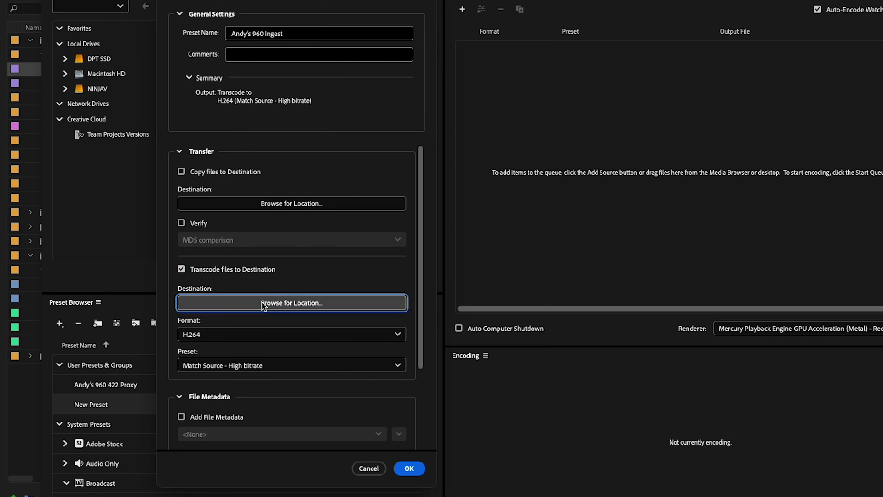
pyautogui.click(291, 303)
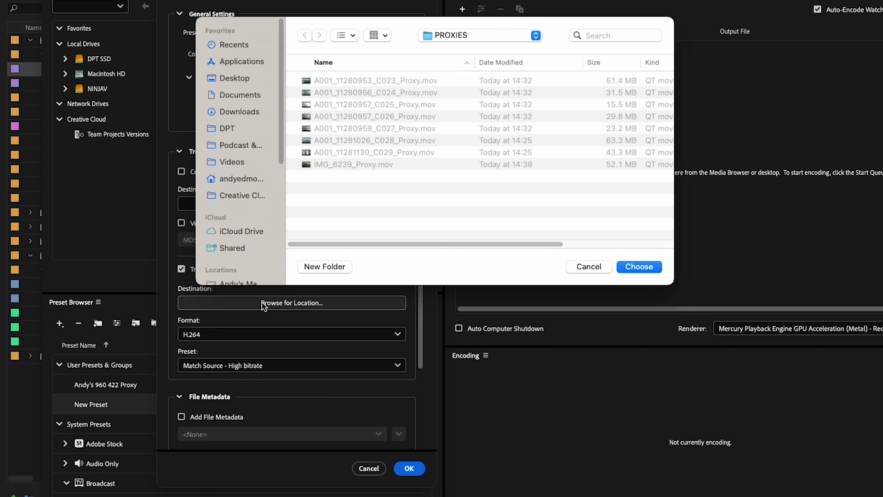
pyautogui.click(638, 266)
pyautogui.click(290, 333)
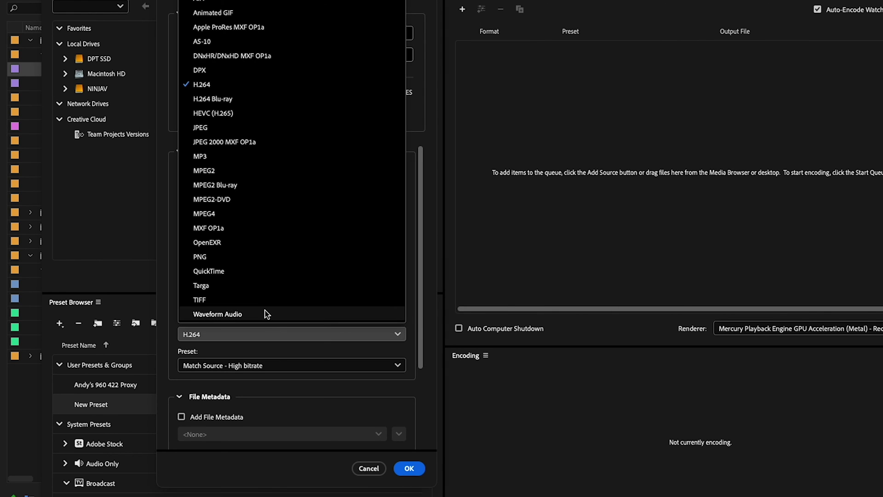
pyautogui.click(245, 272)
pyautogui.click(268, 365)
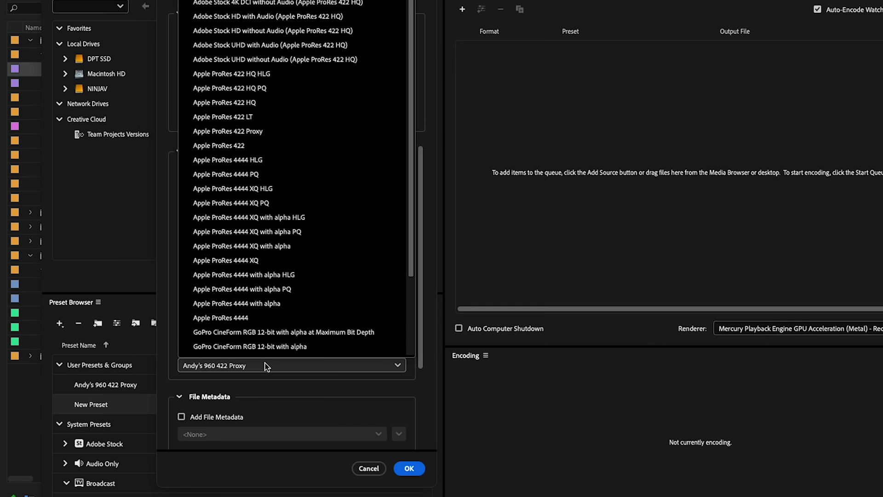
pyautogui.press('Escape')
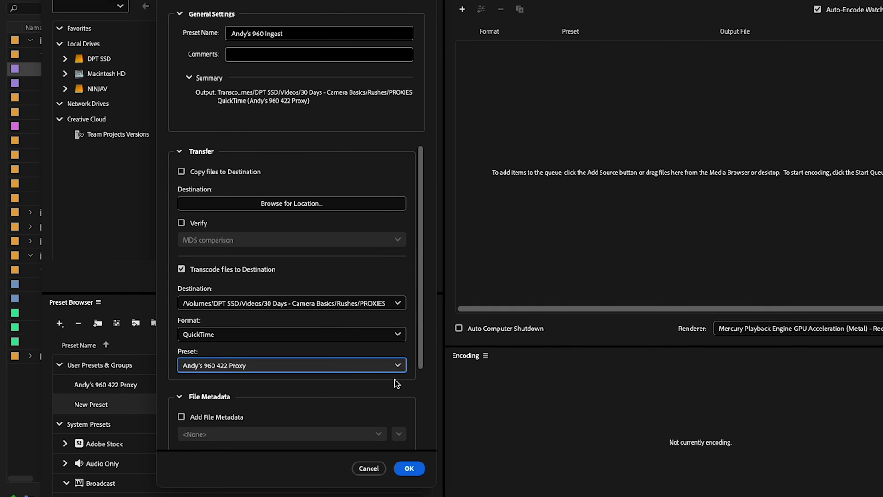
pyautogui.scroll(-4, 420, 399)
pyautogui.click(409, 468)
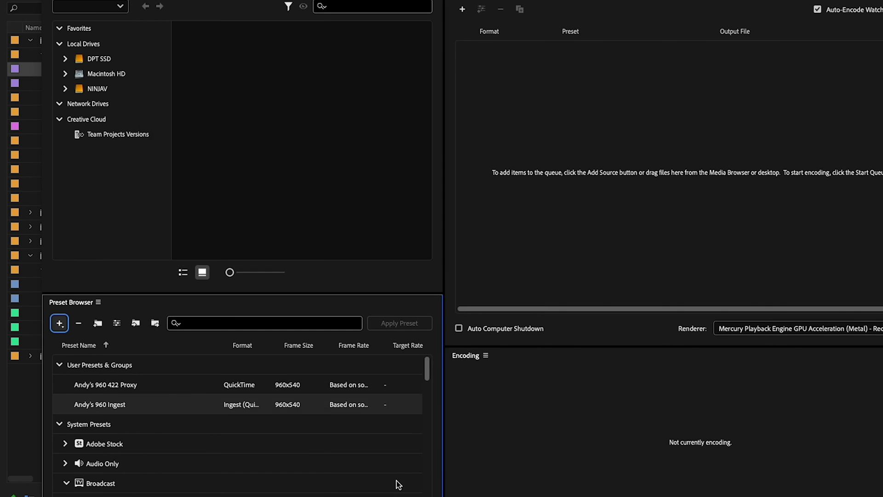
pyautogui.rightClick(116, 402)
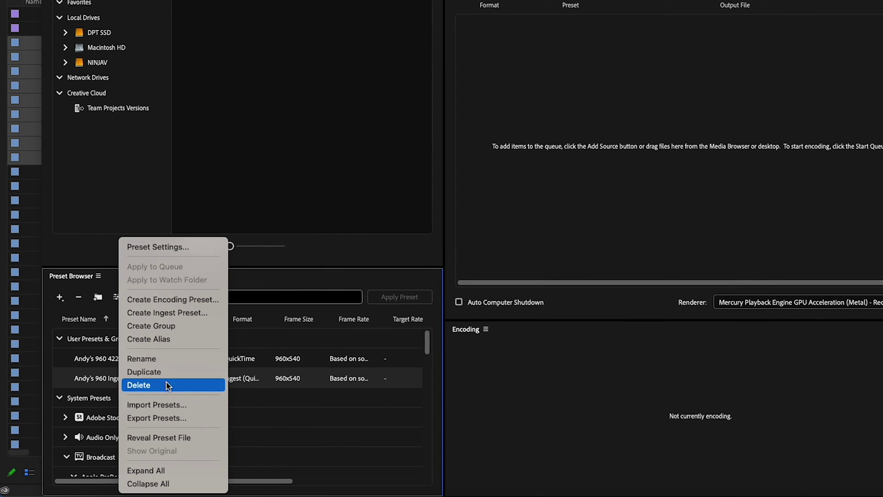
# - Export the 960 ingest preset from Media Encoder into the PRESETS folder
pyautogui.click(157, 417)
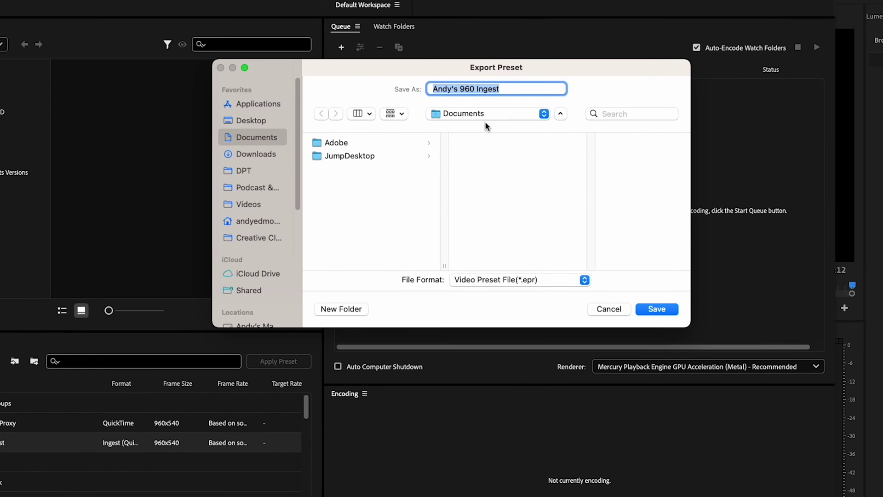
pyautogui.click(485, 117)
pyautogui.click(485, 199)
pyautogui.click(657, 309)
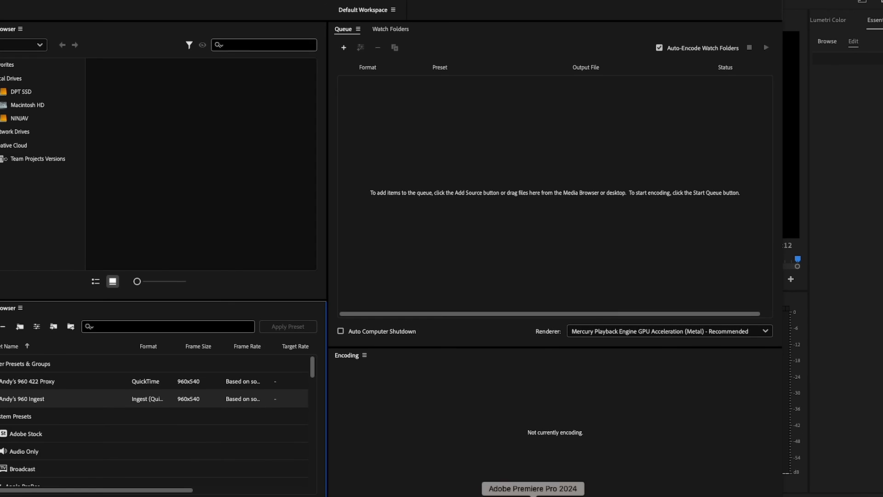
# - In Premiere Pro, create proxies for the IMG clips using the exported 960 ingest preset
pyautogui.click(533, 493)
pyautogui.rightClick(23, 144)
pyautogui.moveTo(177, 364)
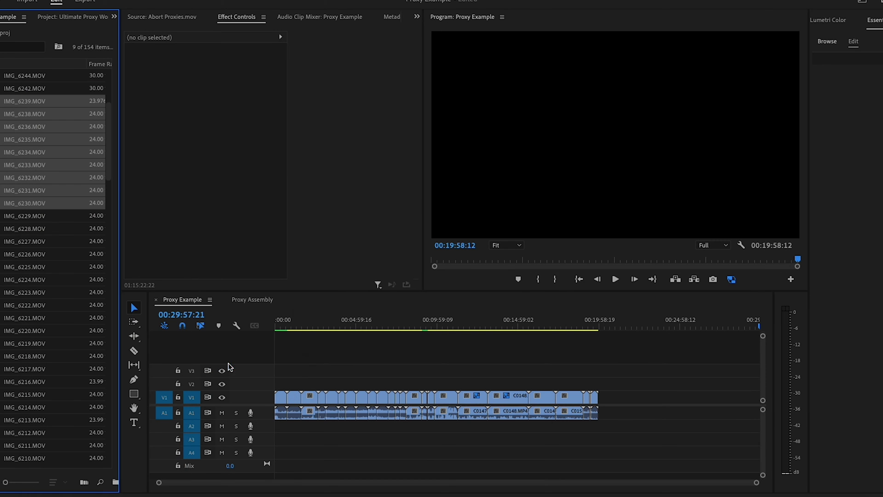
pyautogui.click(228, 366)
pyautogui.click(534, 228)
pyautogui.click(574, 211)
pyautogui.click(571, 296)
pyautogui.click(489, 322)
pyautogui.click(731, 413)
pyautogui.click(553, 323)
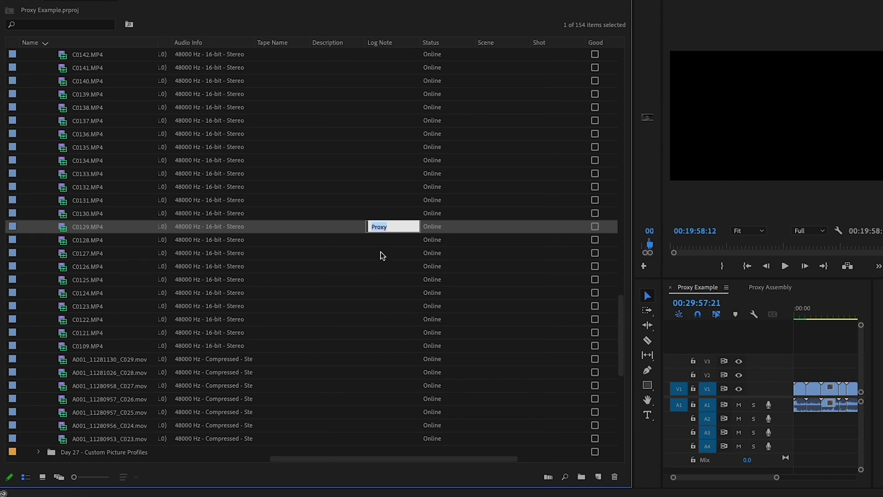
# - Enter the log note 'Proxy' on clips C0123, A001_11280958_C027.mov and C024
pyautogui.click(381, 305)
pyautogui.click(381, 386)
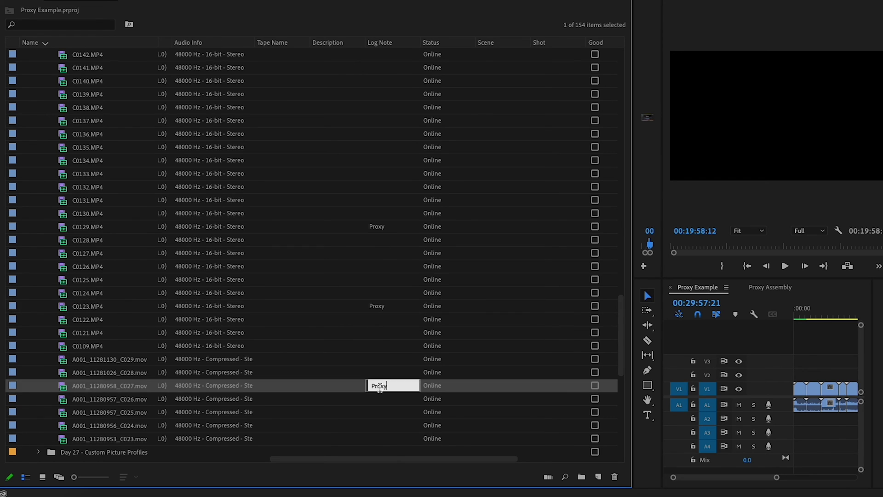
pyautogui.click(376, 425)
pyautogui.write('Proxy')
# - Create a search bin from a query matching Log Note = Proxy
pyautogui.click(129, 24)
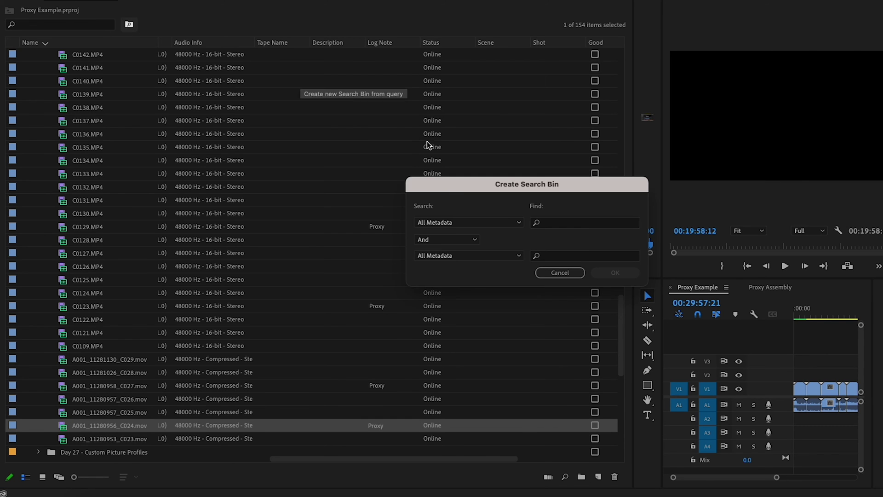
pyautogui.click(469, 222)
pyautogui.click(443, 396)
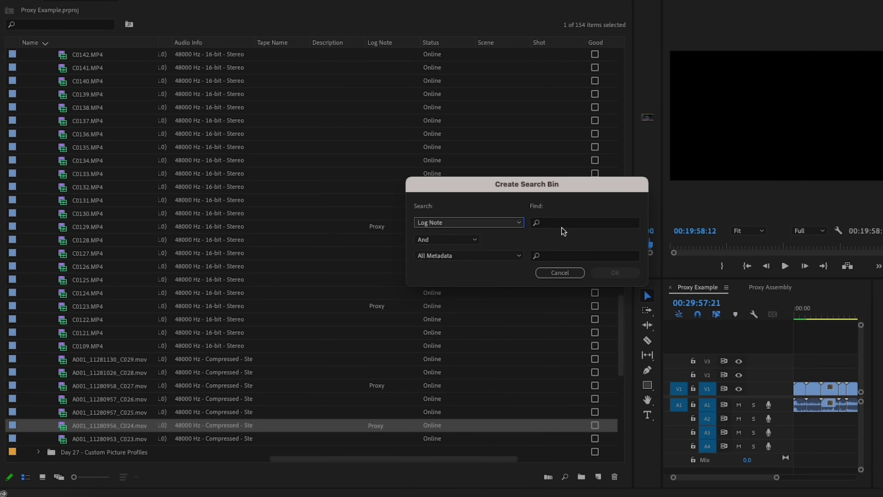
pyautogui.click(516, 255)
pyautogui.click(465, 144)
pyautogui.click(564, 223)
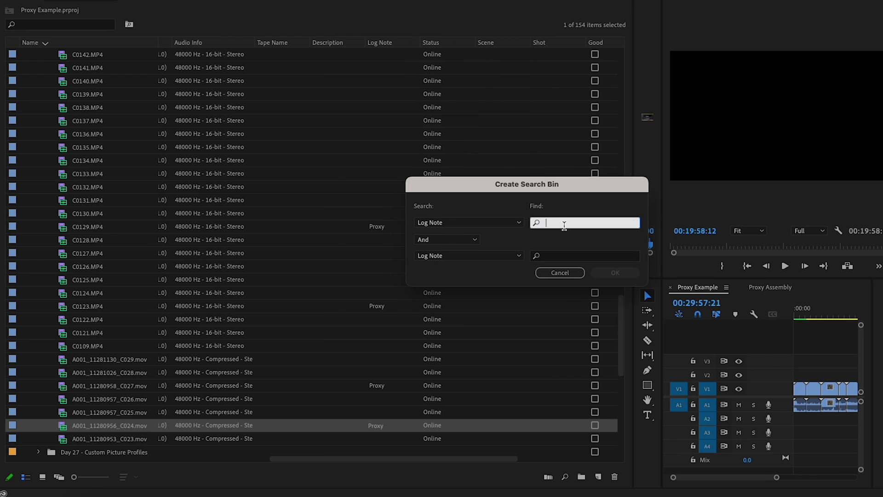
pyautogui.click(612, 274)
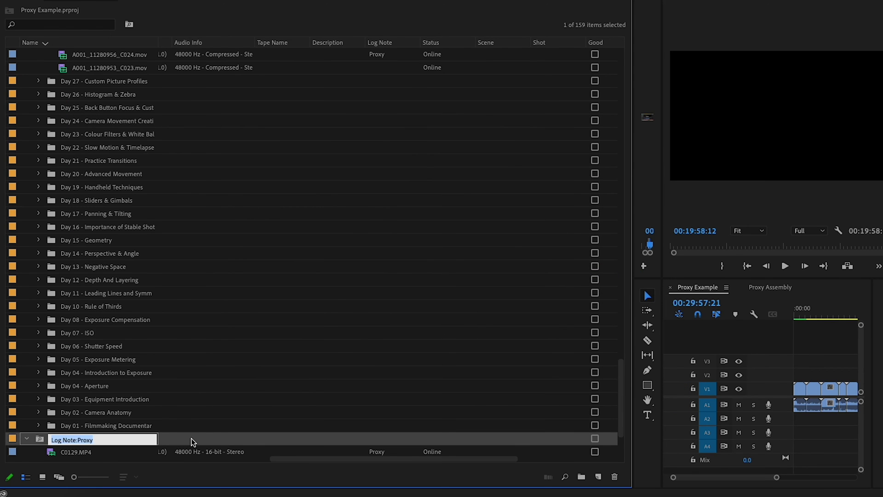
pyautogui.press('Return')
# - Select the four clips in the Log Note:Proxy bin and create proxies for them
pyautogui.click(103, 361)
pyautogui.keyDown('shift'); pyautogui.click(103, 399); pyautogui.keyUp('shift')
pyautogui.rightClick(73, 373)
pyautogui.moveTo(138, 353)
pyautogui.click(304, 356)
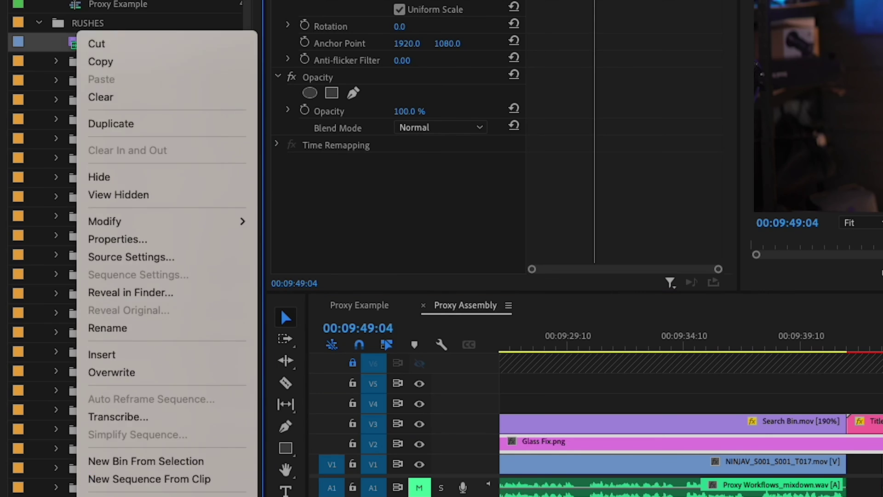
# - Try attaching IMG_7539.mov as the clip's proxy, bypassing the Media Browser
pyautogui.scroll(-6, 213, 292)
pyautogui.moveTo(214, 292)
pyautogui.click(279, 310)
pyautogui.click(525, 359)
pyautogui.click(764, 397)
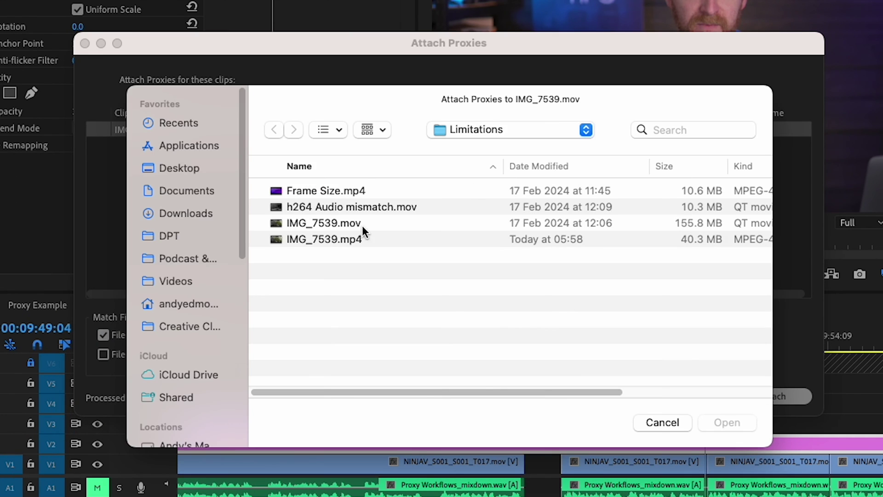
pyautogui.doubleClick(384, 221)
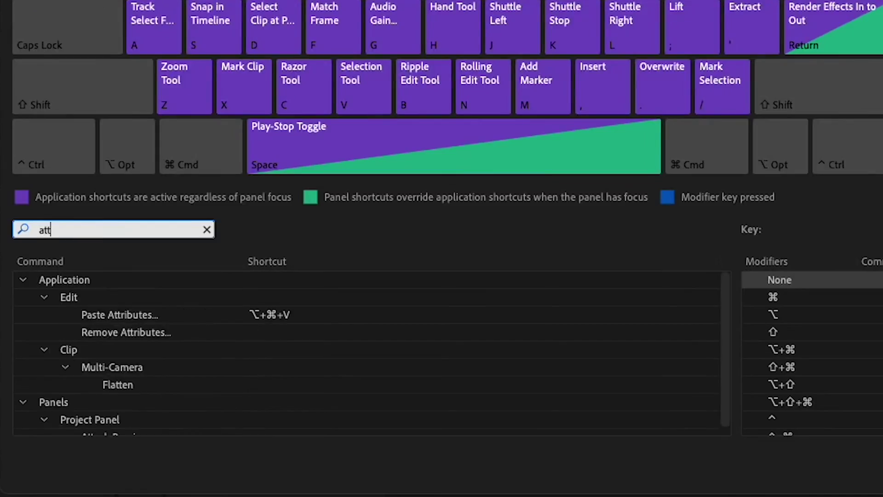
# - Filter Keyboard Shortcuts by 'ach' and give Attach Proxies a new Option-based shortcut
pyautogui.write('ach')
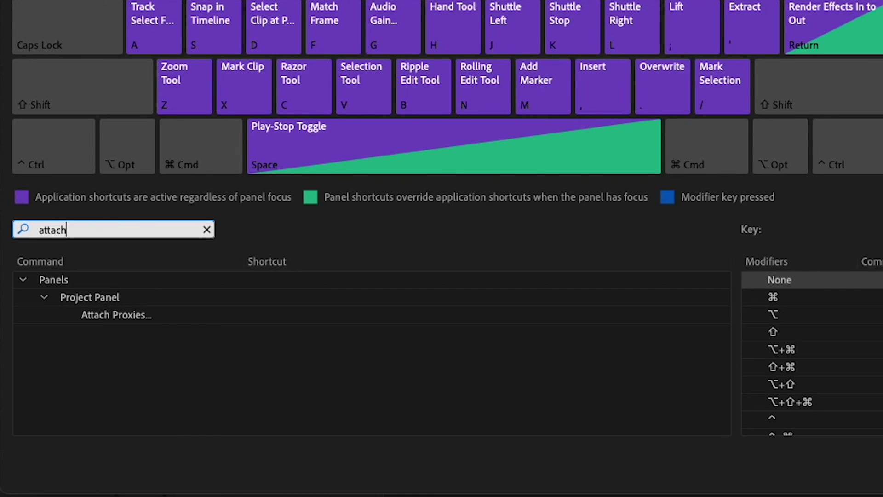
pyautogui.click(248, 329)
pyautogui.click(283, 315)
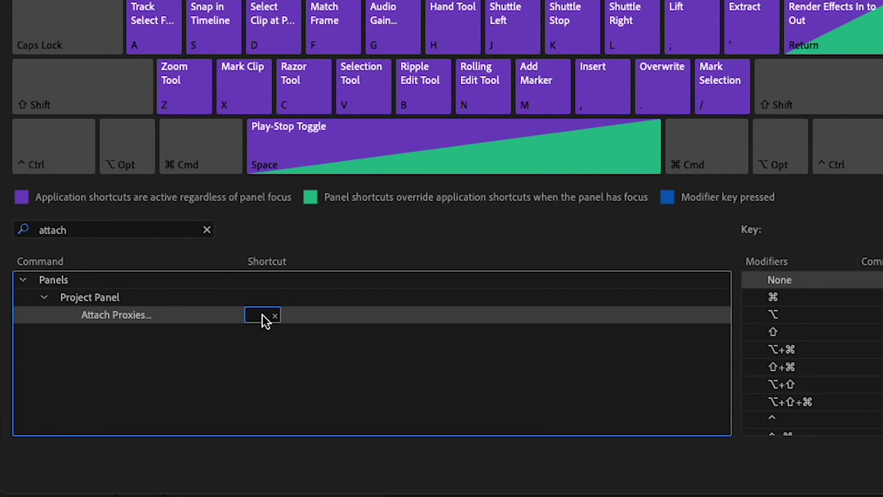
pyautogui.press('alt')
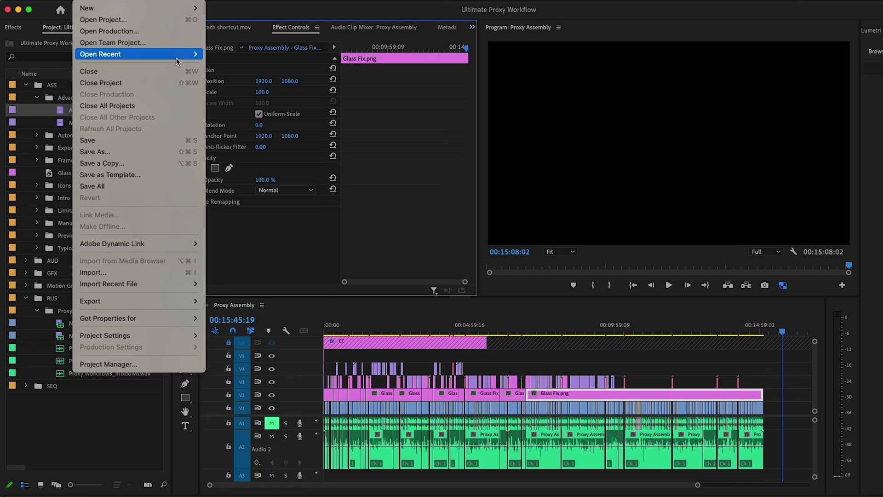
# - Reopen Proxy Example.prproj from Open Recent and choose Locate for its missing media
pyautogui.moveTo(184, 54)
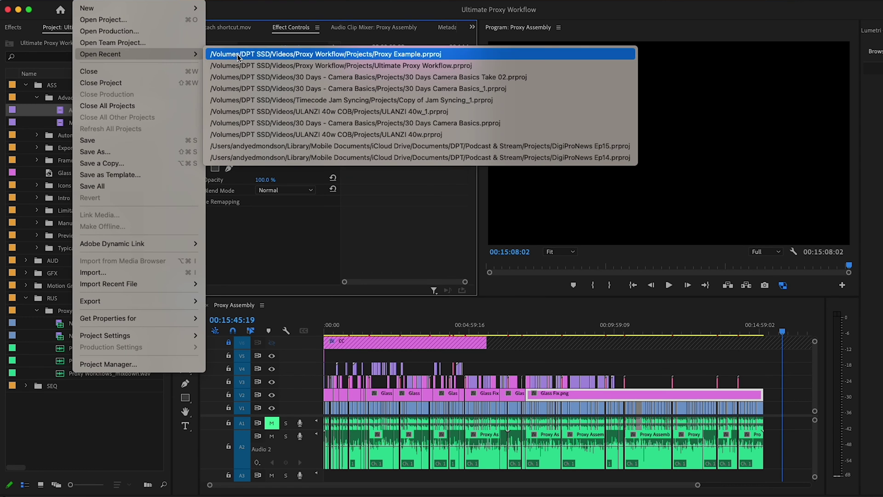
pyautogui.click(246, 54)
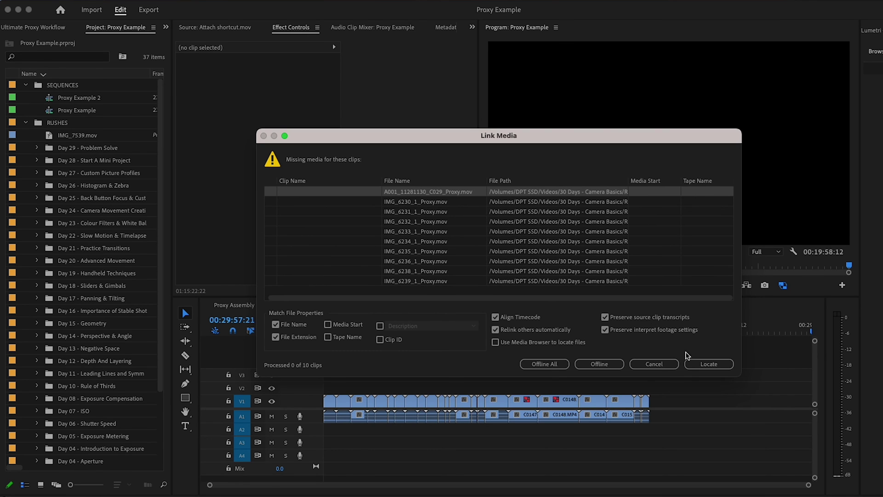
pyautogui.click(704, 364)
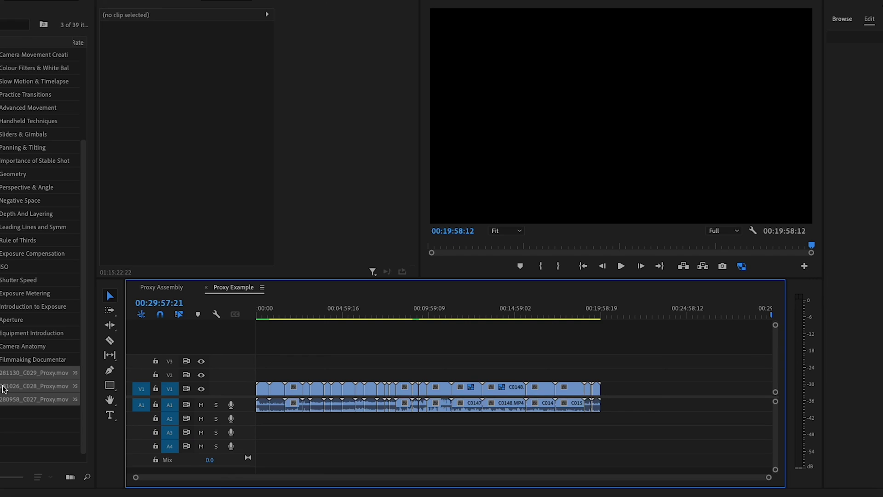
# - Reconnect the selected proxy clips to the full-resolution A001_11280958_C027.mov original
pyautogui.rightClick(3, 387)
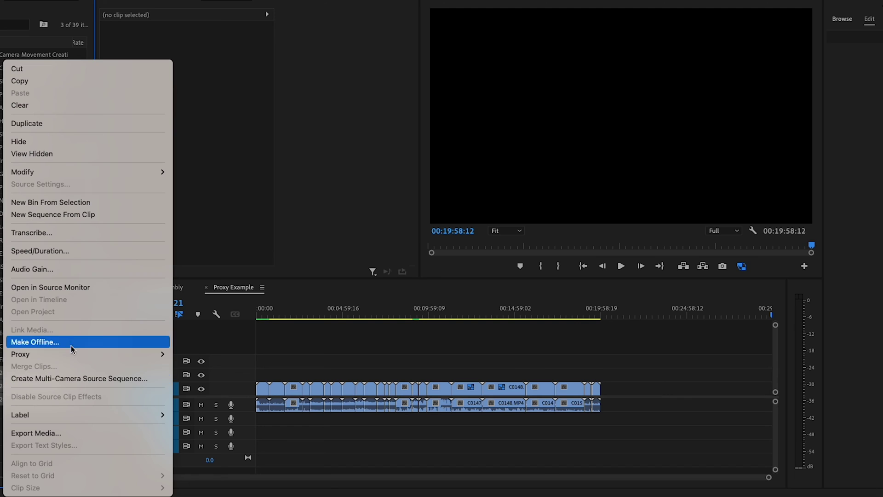
pyautogui.moveTo(80, 356)
pyautogui.click(214, 403)
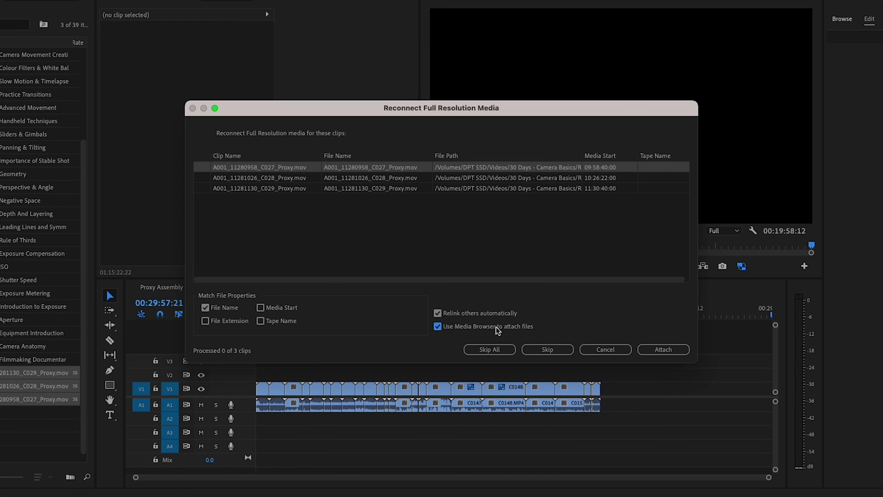
pyautogui.click(663, 350)
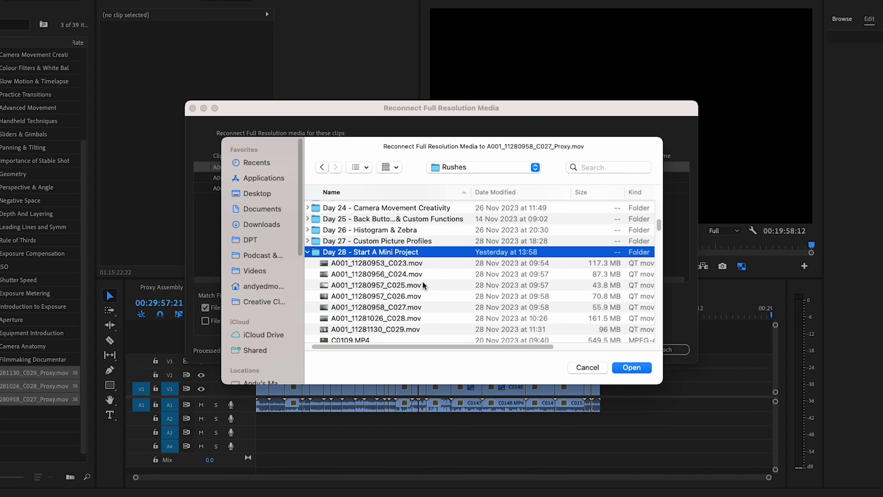
pyautogui.click(409, 308)
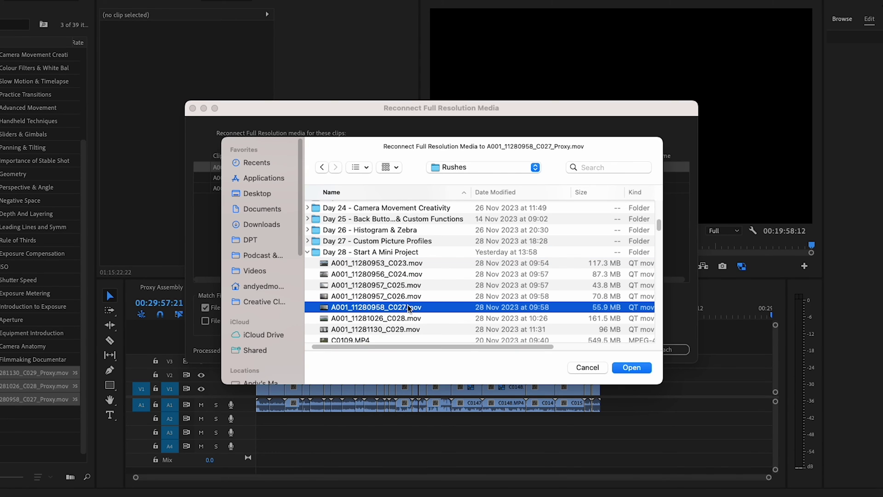
pyautogui.doubleClick(409, 307)
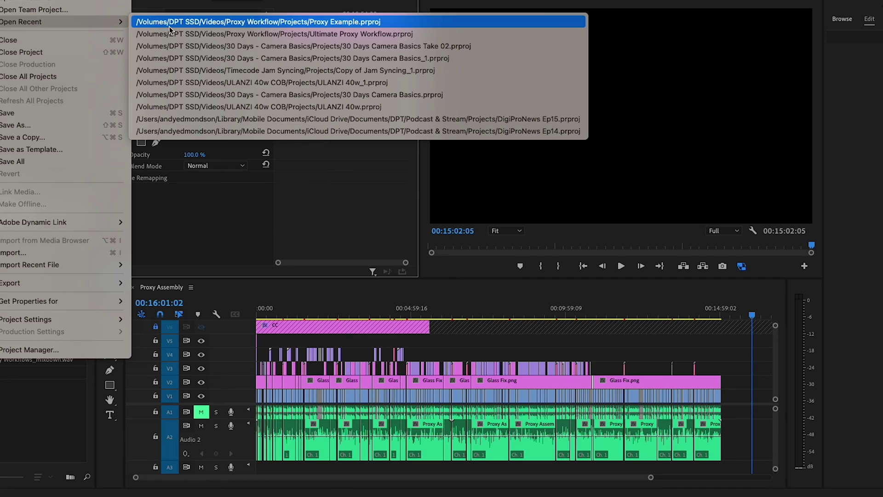
# - Delete C0146.MP4, C0147.MP4 and C0148.MP4 from the Day 28 folder with Cmd+Delete
pyautogui.click(170, 27)
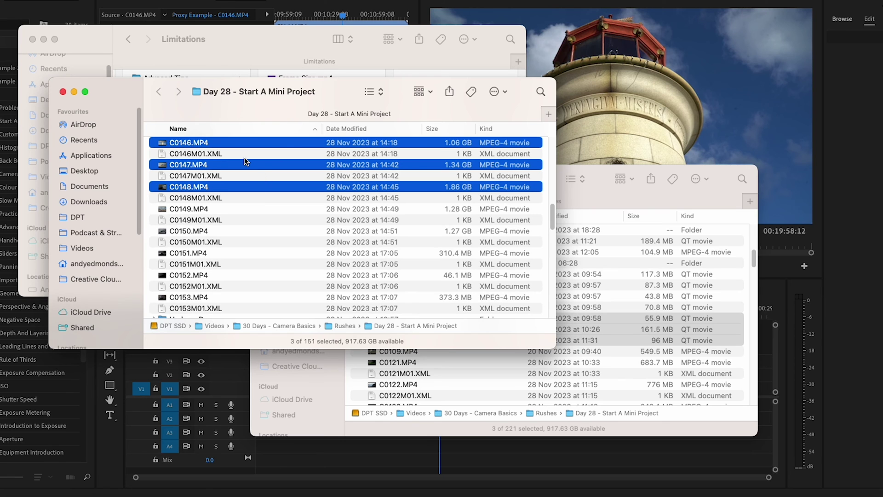
pyautogui.press('super+BackSpace')
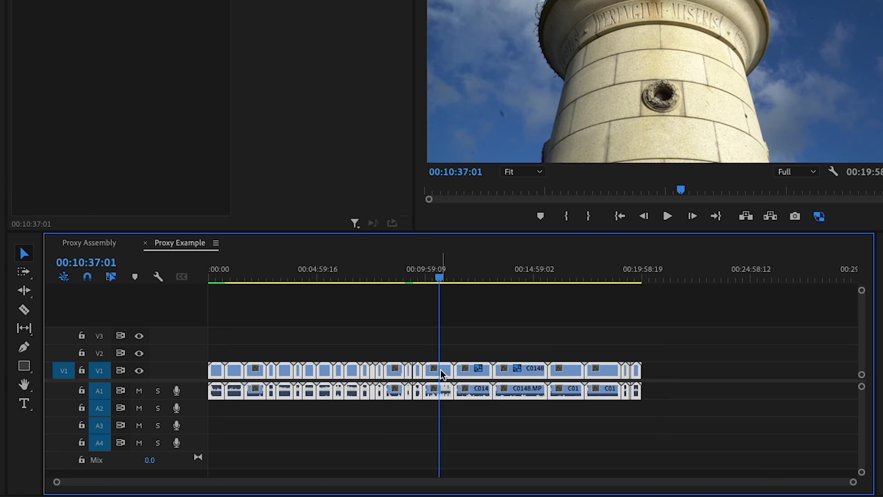
pyautogui.rightClick(441, 374)
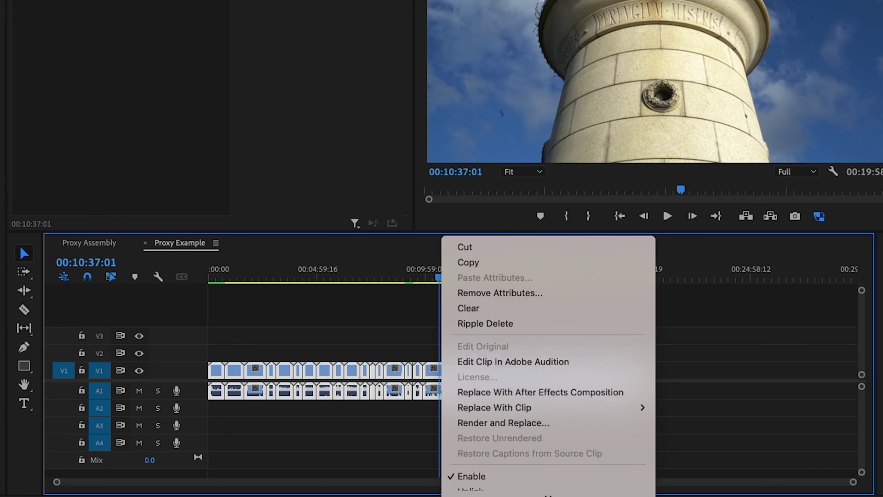
# - Choose Link Media for the missing clip, then assign Link Media the Option+L shortcut
pyautogui.click(521, 382)
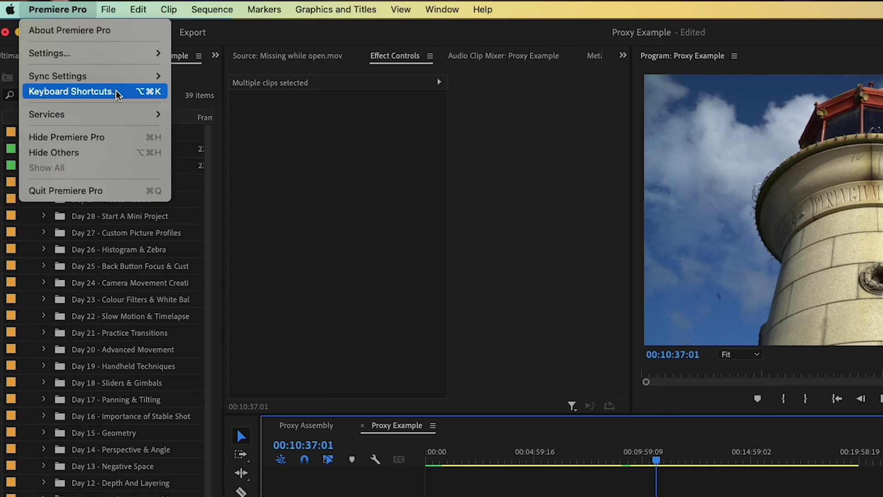
pyautogui.click(116, 90)
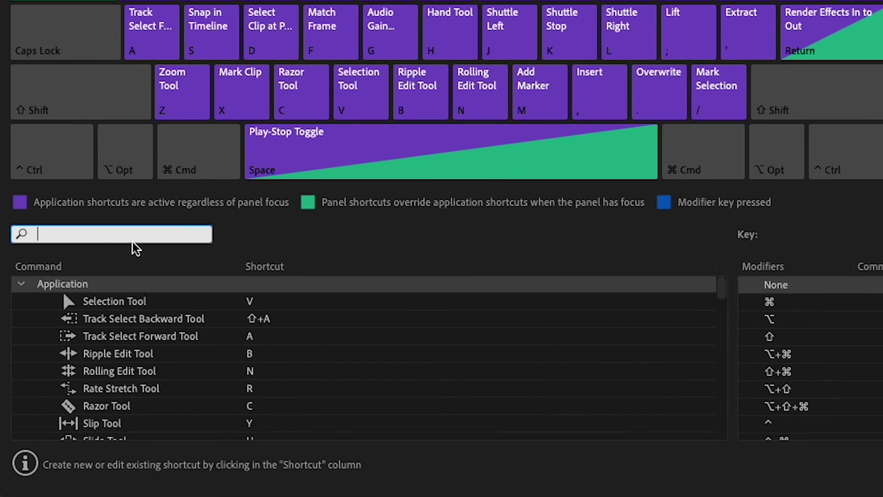
pyautogui.write('link media')
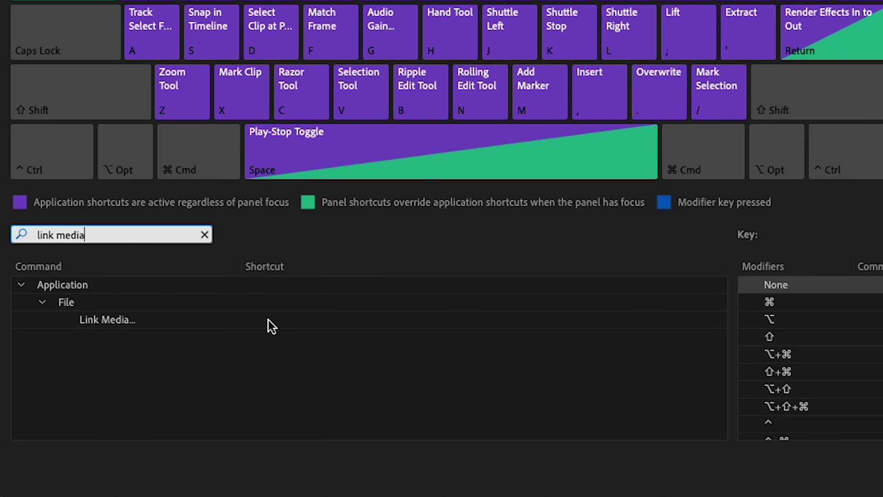
pyautogui.click(269, 321)
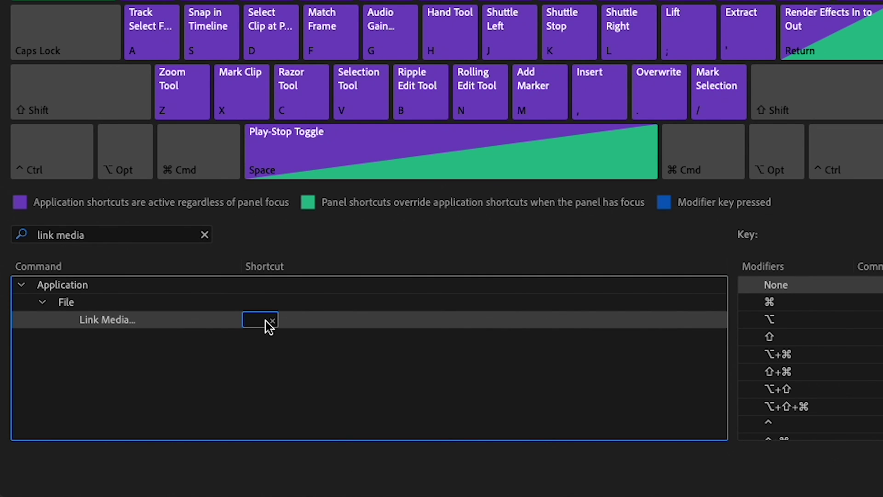
pyautogui.hotkey('alt', 'l')
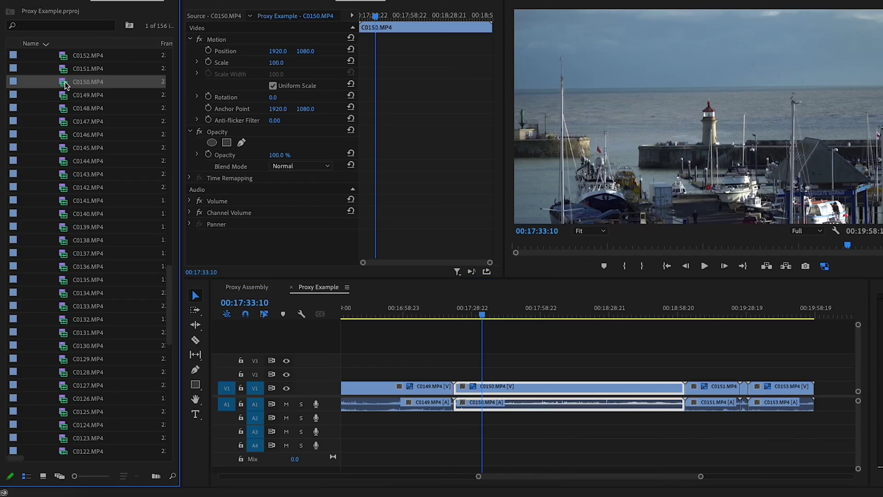
pyautogui.rightClick(68, 82)
pyautogui.moveTo(167, 458)
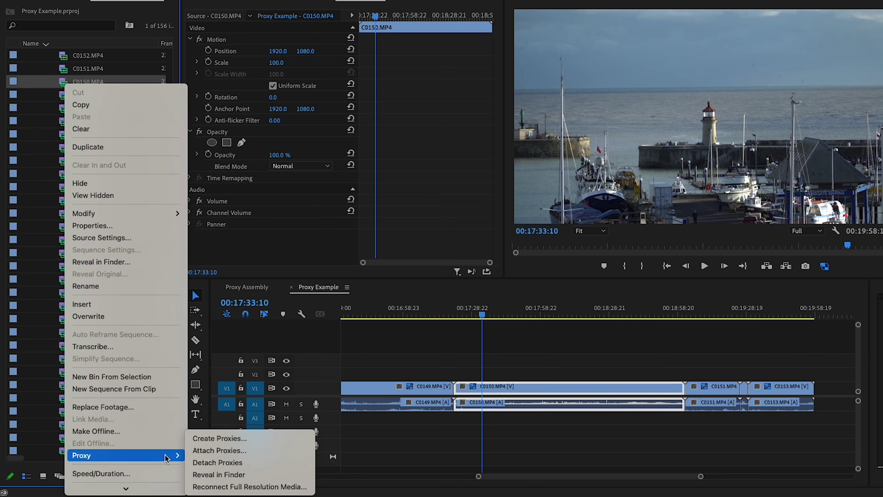
pyautogui.click(245, 463)
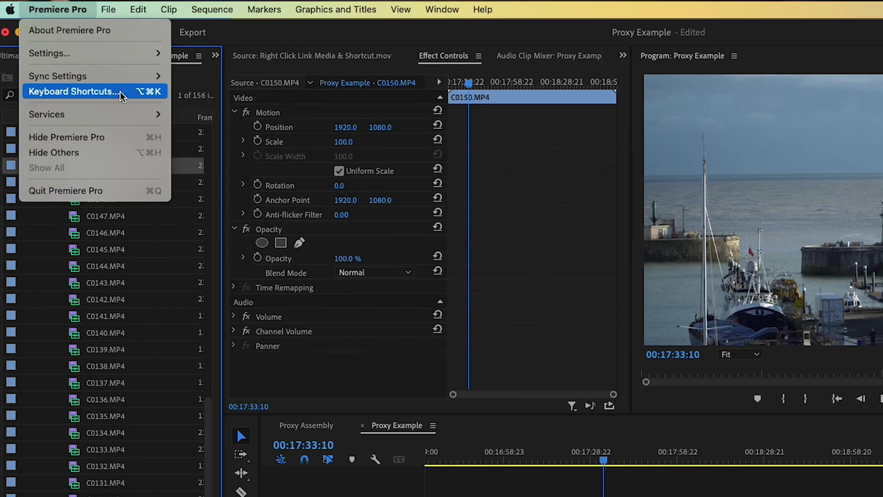
pyautogui.click(120, 92)
# - Filter shortcuts by 'det' and give Detach Proxies the Option+D shortcut
pyautogui.write('deta')
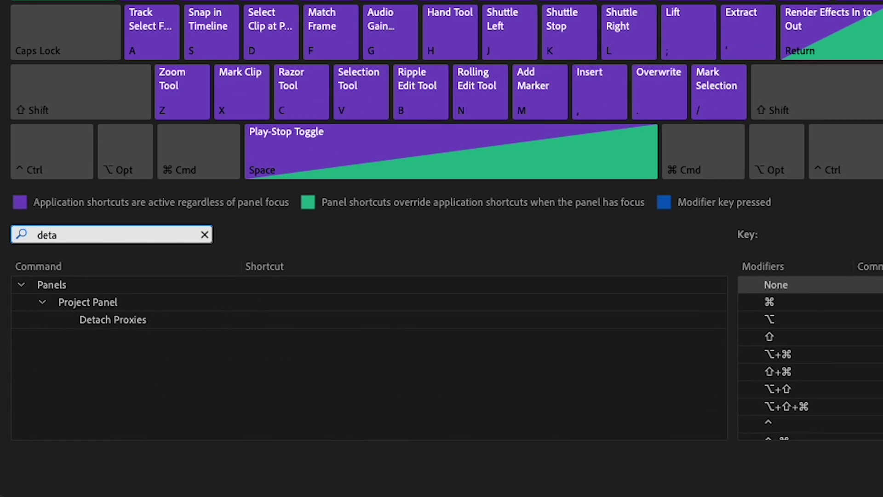
pyautogui.click(262, 321)
pyautogui.hotkey('alt', 'd')
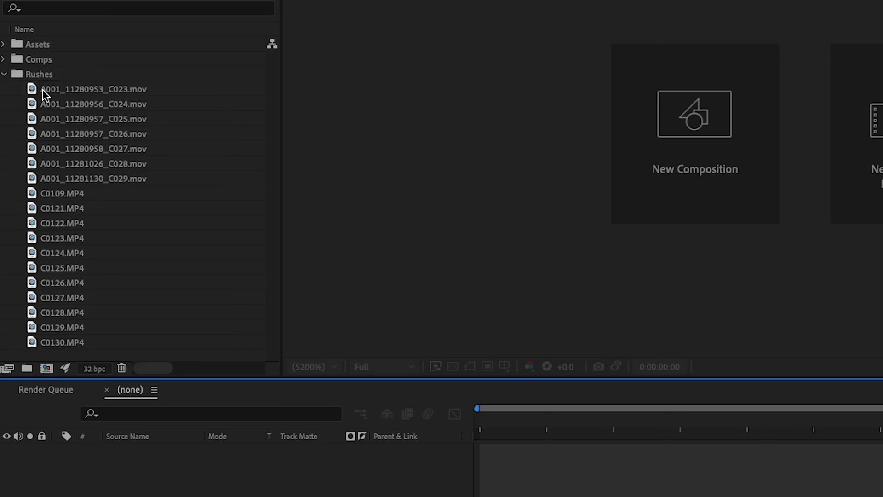
pyautogui.rightClick(46, 92)
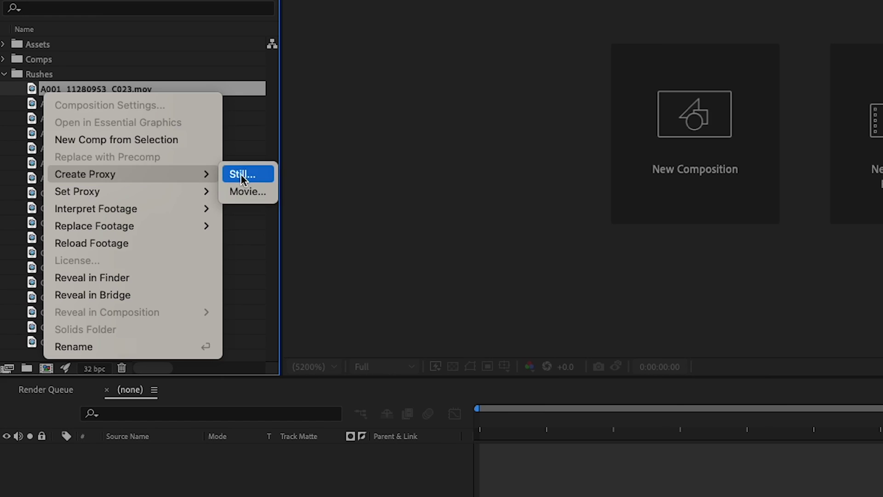
# - Create movie proxies for clips C023, C024 and C025 and render them
pyautogui.click(252, 192)
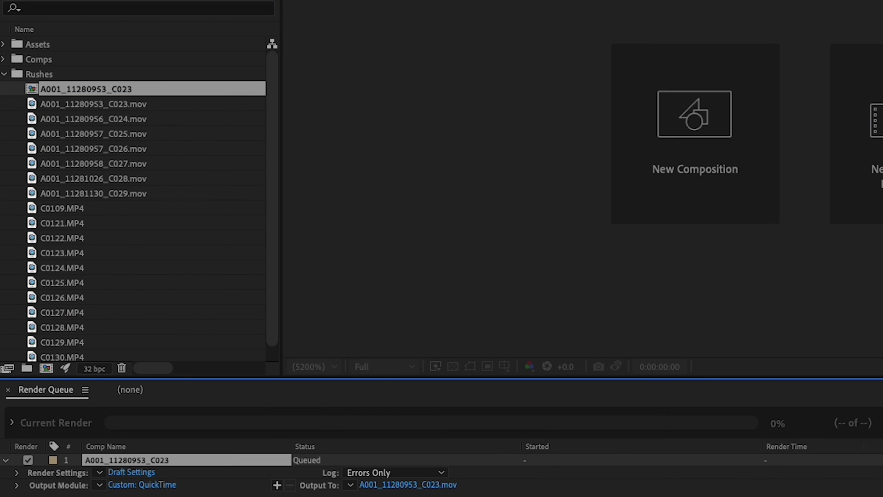
pyautogui.rightClick(32, 121)
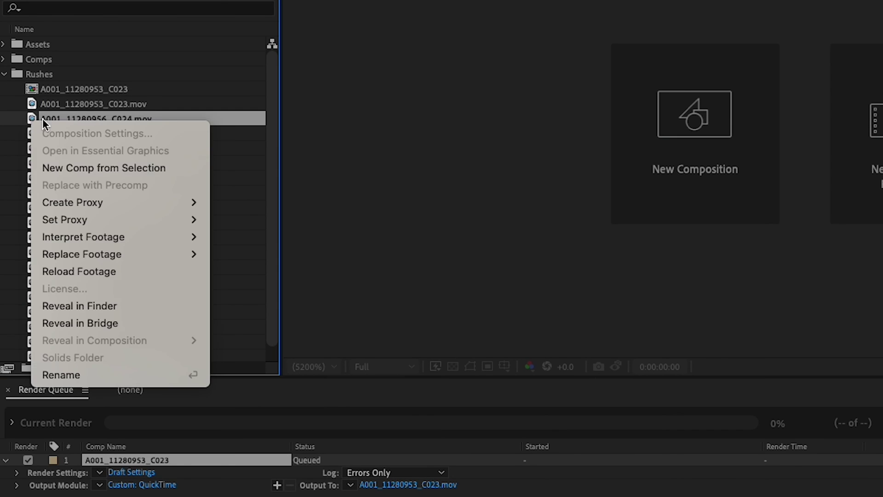
pyautogui.click(225, 220)
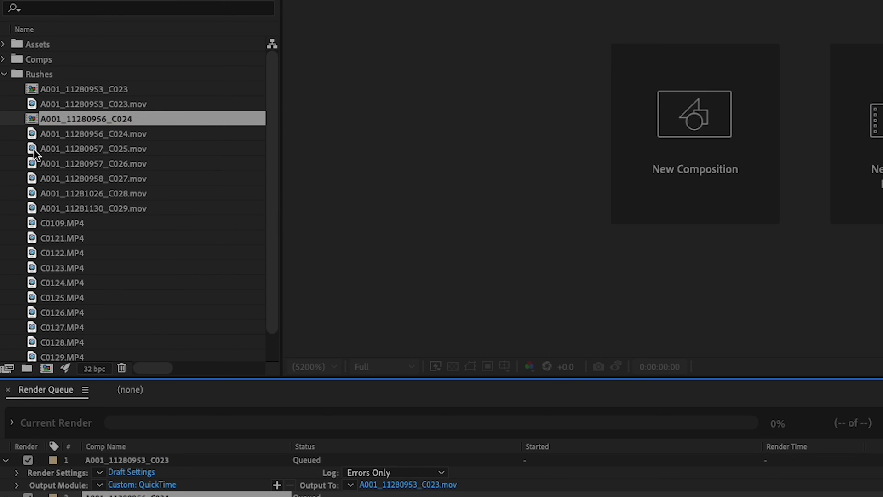
pyautogui.rightClick(36, 149)
pyautogui.moveTo(193, 232)
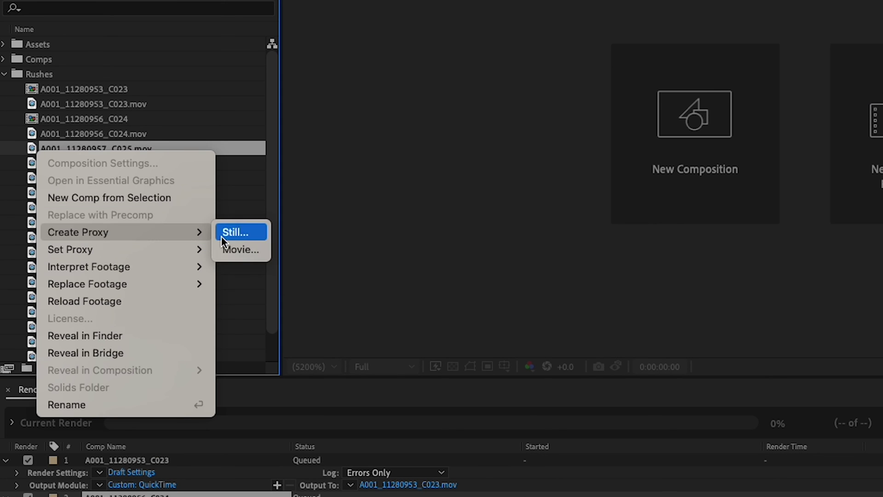
pyautogui.click(240, 249)
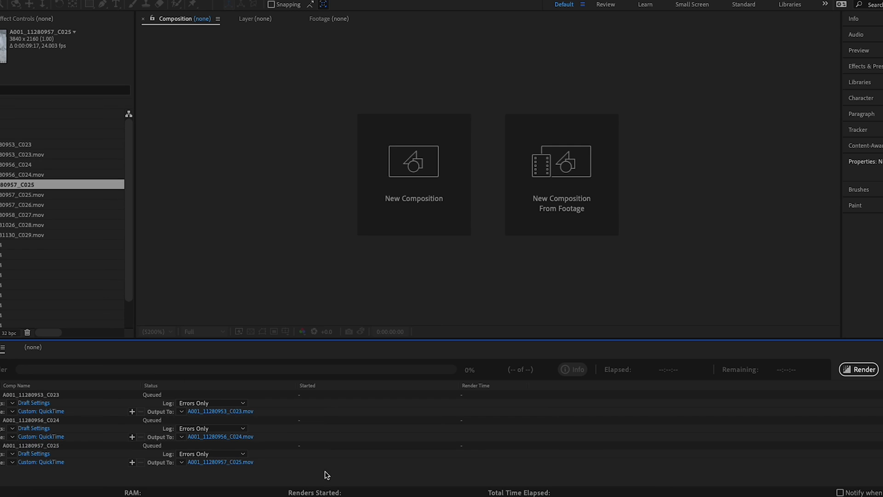
pyautogui.click(860, 370)
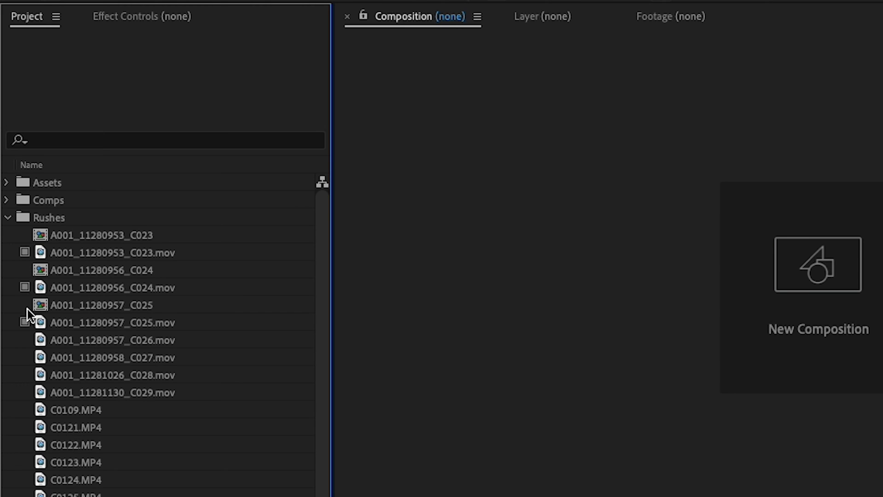
# - Create a movie proxy for C027 and review its Output Module and Render Settings
pyautogui.rightClick(42, 354)
pyautogui.moveTo(138, 278)
pyautogui.click(217, 294)
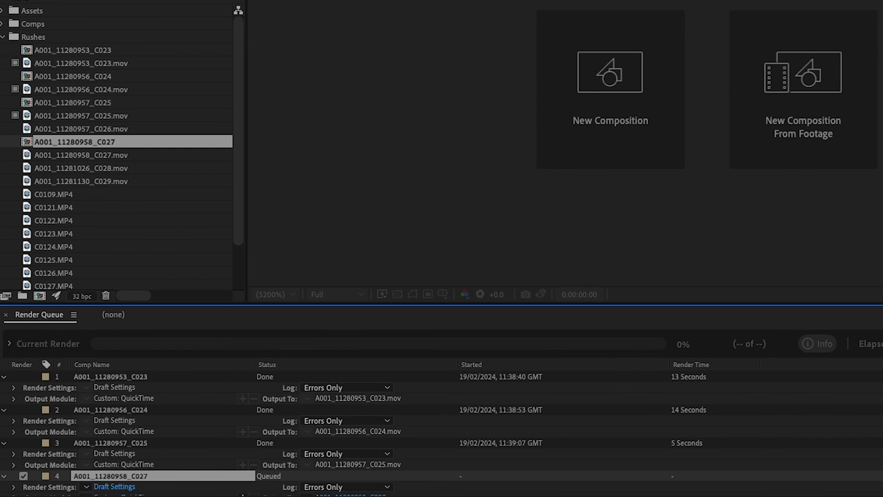
pyautogui.scroll(-1, 170, 481)
pyautogui.click(133, 488)
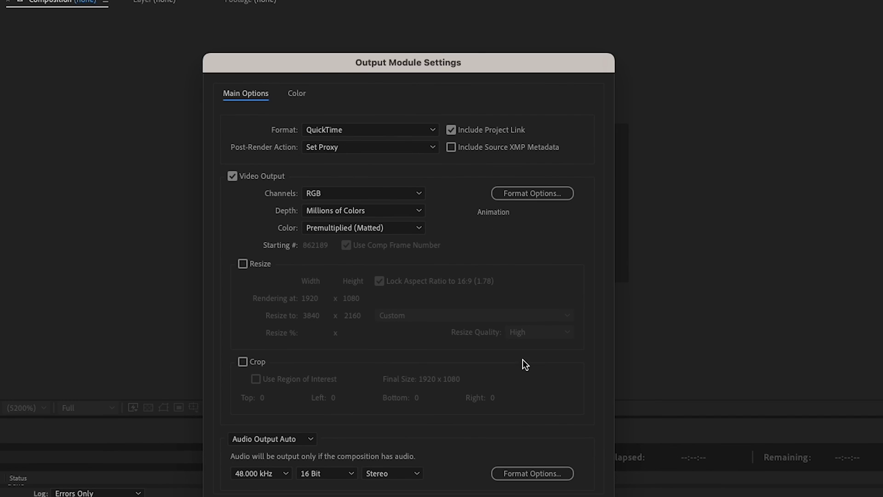
pyautogui.click(575, 496)
pyautogui.click(18, 495)
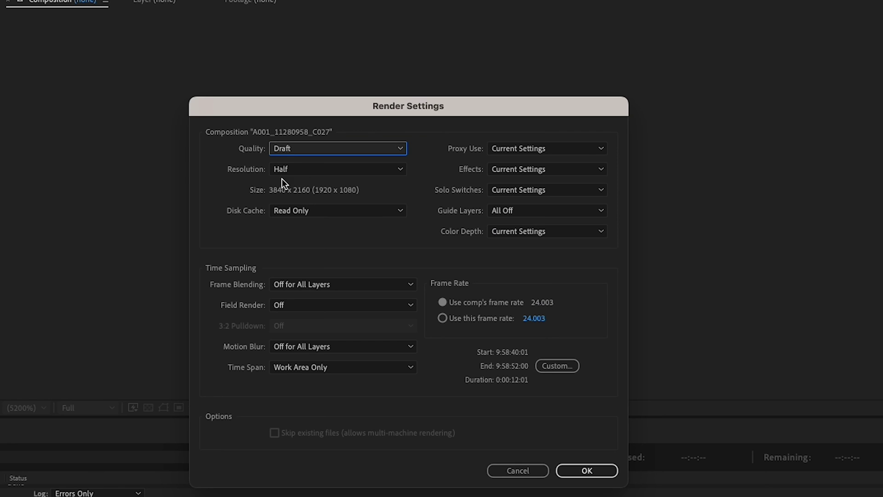
pyautogui.click(587, 470)
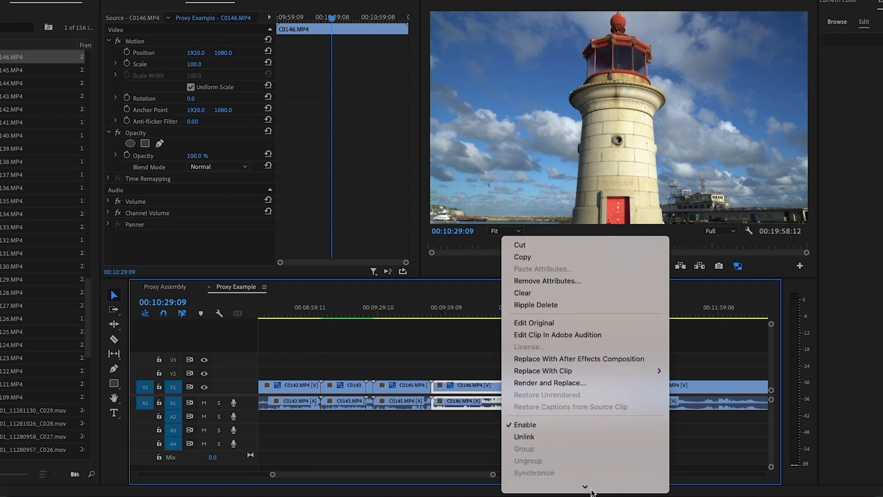
# - Replace the timeline clip with a linked After Effects composition
pyautogui.click(594, 335)
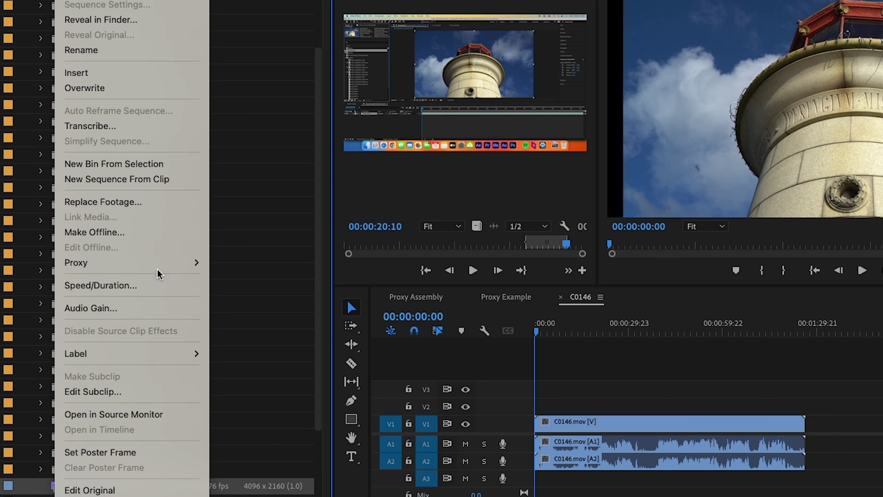
# - Attach C0146_Proxy.mov as the proxy for the C0146.mov clip
pyautogui.moveTo(172, 261)
pyautogui.click(258, 279)
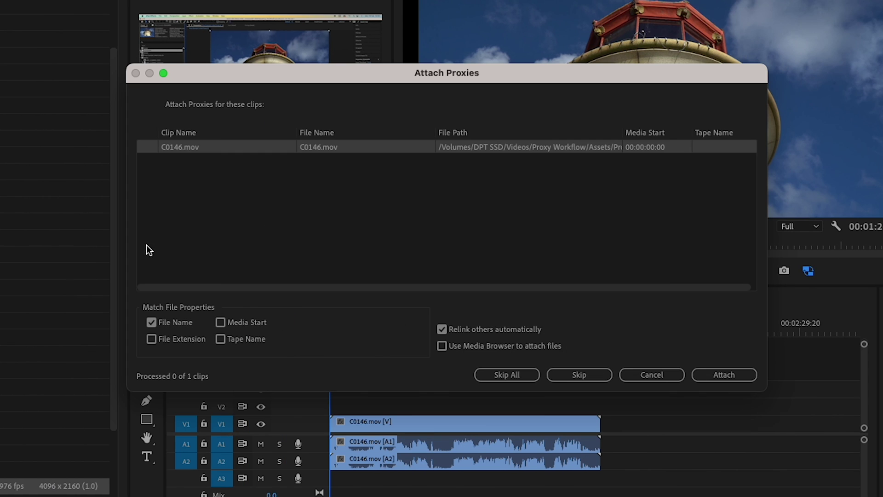
pyautogui.click(746, 374)
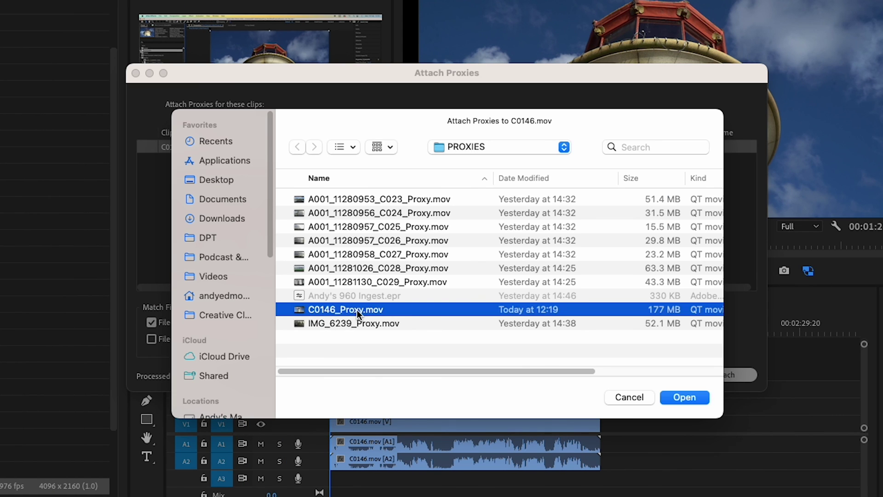
pyautogui.click(687, 398)
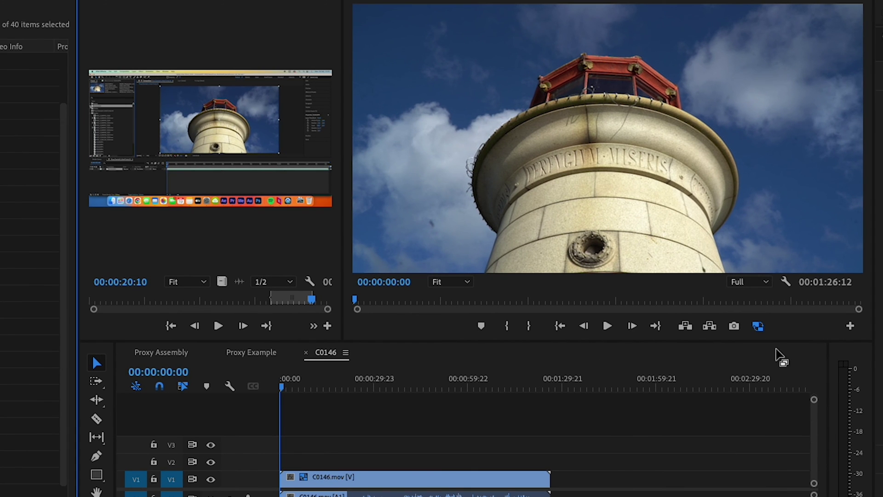
# - Toggle proxies on and off repeatedly to compare proxy and full-resolution playback
pyautogui.click(759, 326)
pyautogui.click(758, 328)
pyautogui.click(760, 330)
pyautogui.click(758, 326)
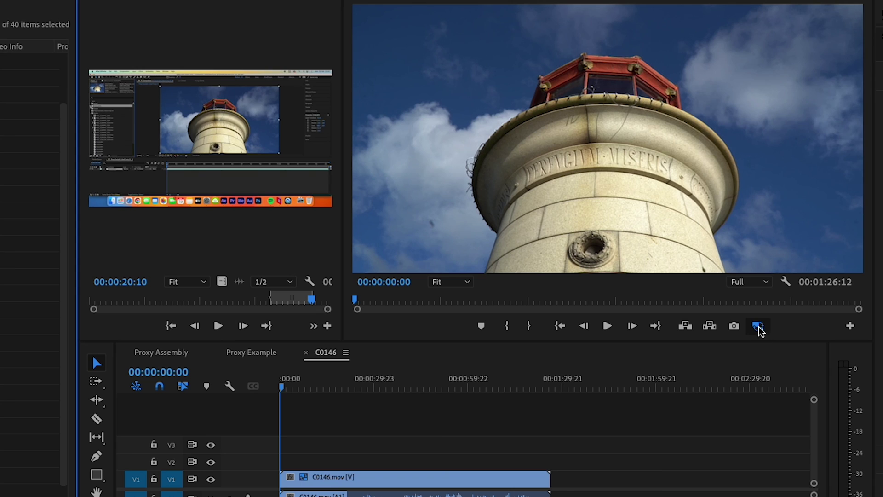
pyautogui.click(758, 326)
pyautogui.click(759, 326)
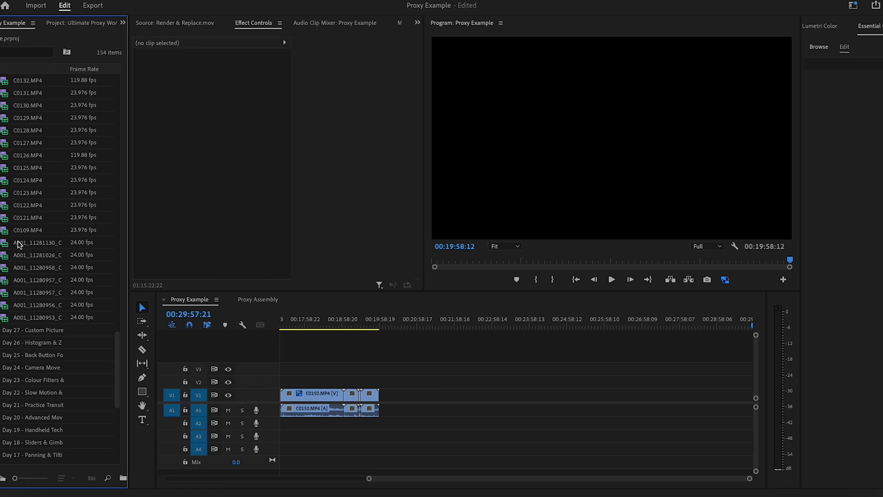
# - Create Proxies for the seven A001 clips in QuickTime format and open a proxy preset's settings
pyautogui.click(20, 243)
pyautogui.keyDown('shift'); pyautogui.click(20, 318); pyautogui.keyUp('shift')
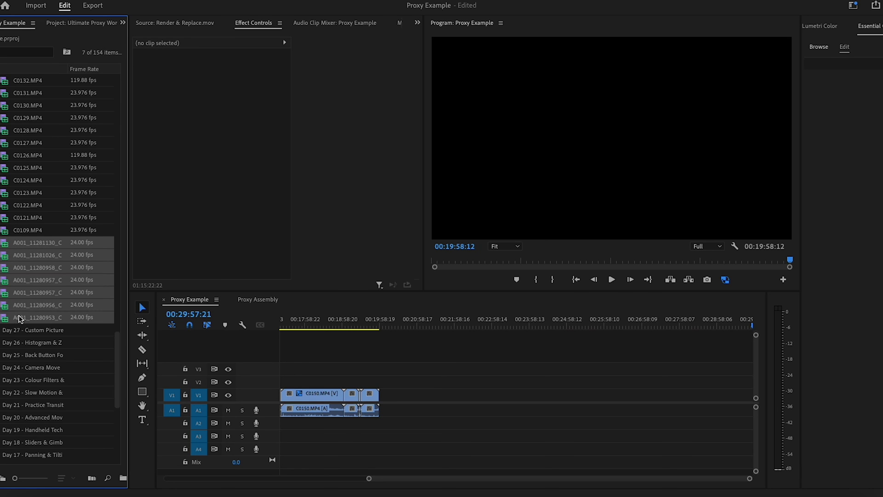
pyautogui.rightClick(19, 253)
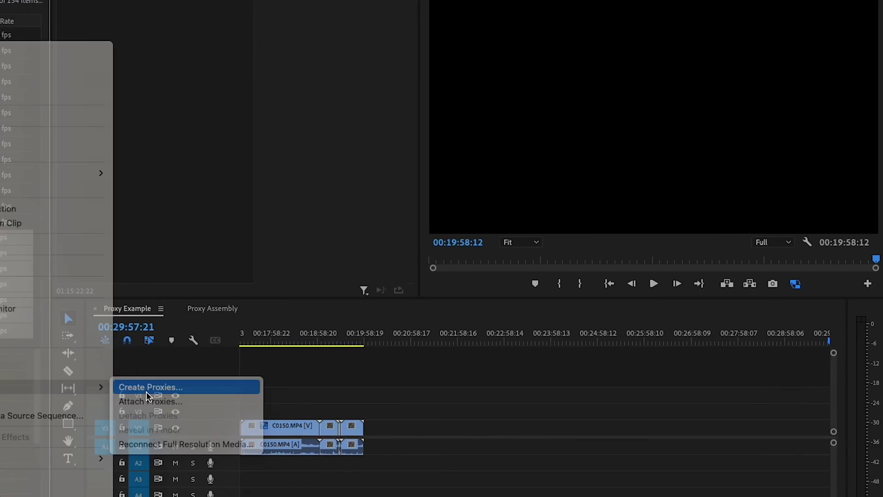
pyautogui.click(184, 363)
pyautogui.click(377, 195)
pyautogui.click(418, 183)
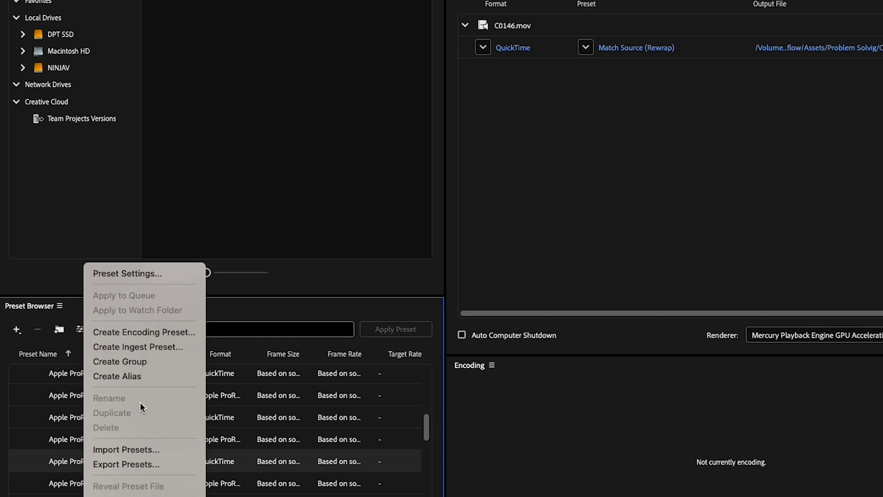
pyautogui.click(147, 273)
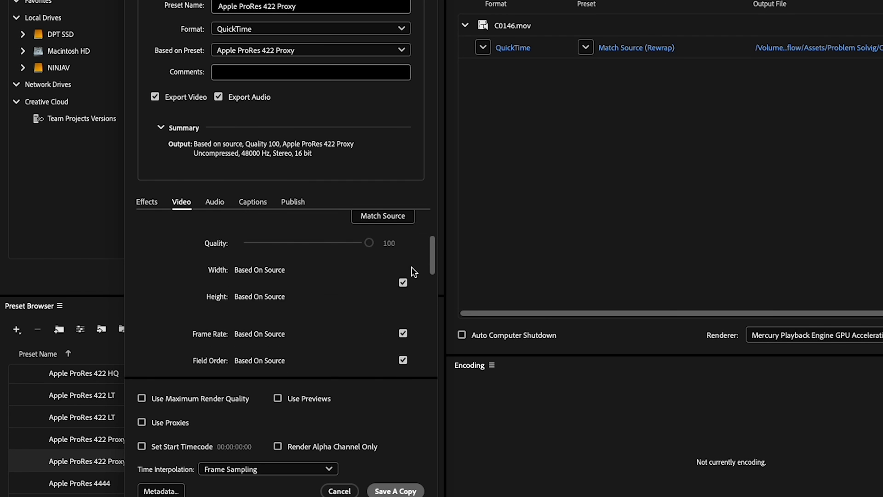